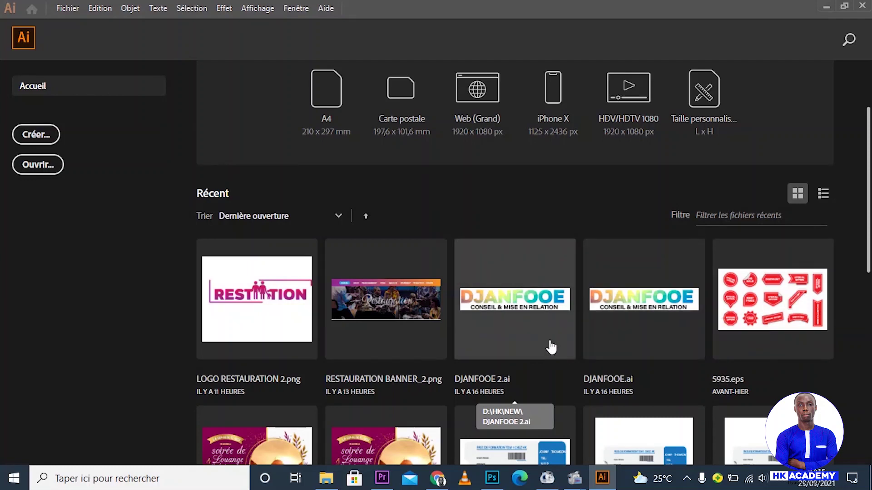
Step: Create a new single-artboard document at 500 × 500 px
{"action": "left_click", "coordinate": [43, 139]}
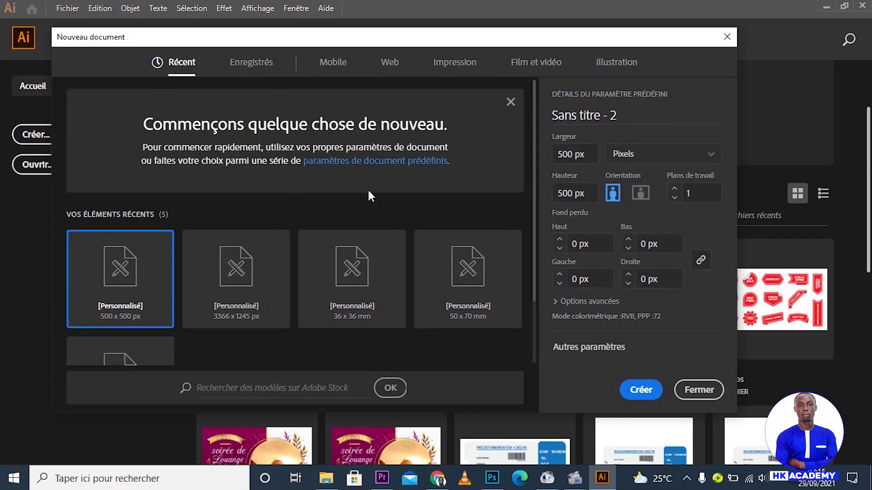
{"action": "left_click", "coordinate": [586, 156]}
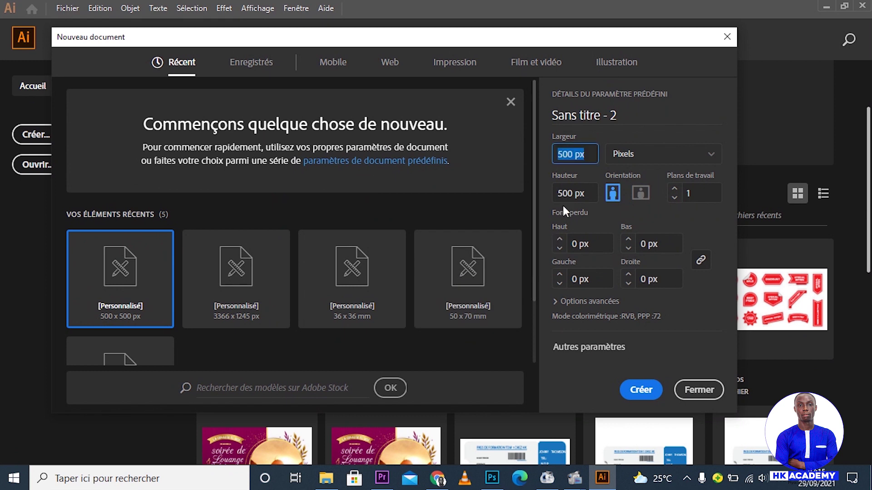
{"action": "left_click", "coordinate": [583, 196]}
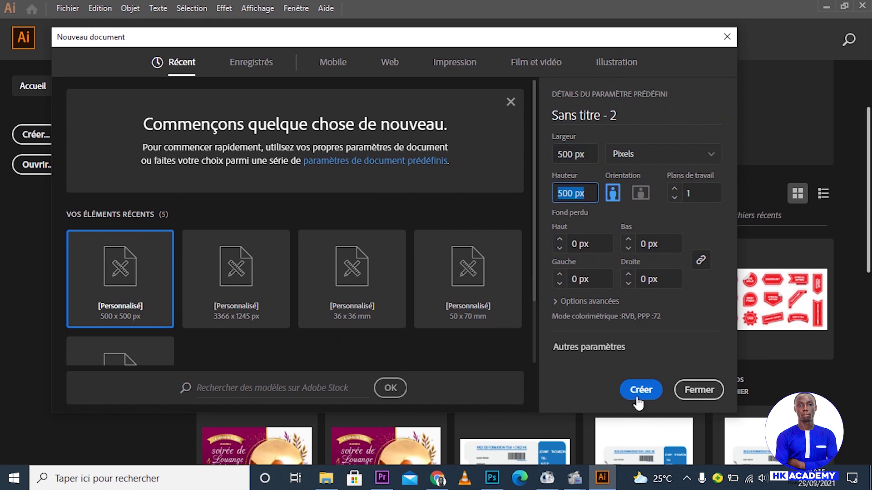
{"action": "left_click", "coordinate": [638, 397]}
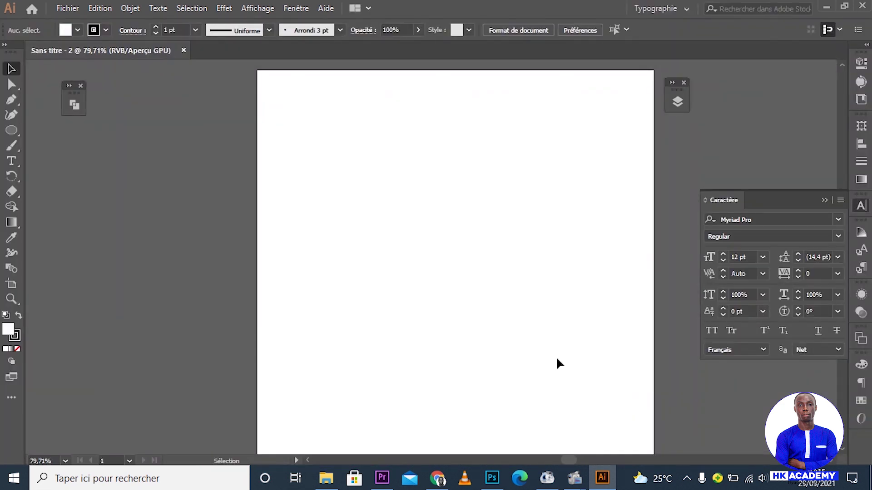
Step: Type 'AF' on the artboard and scale the text up much larger
{"action": "left_click", "coordinate": [12, 161]}
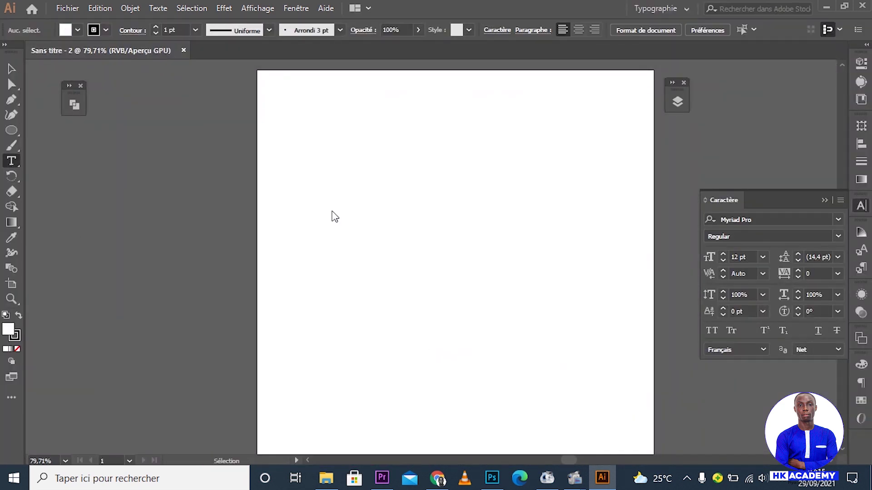
{"action": "left_click", "coordinate": [356, 230]}
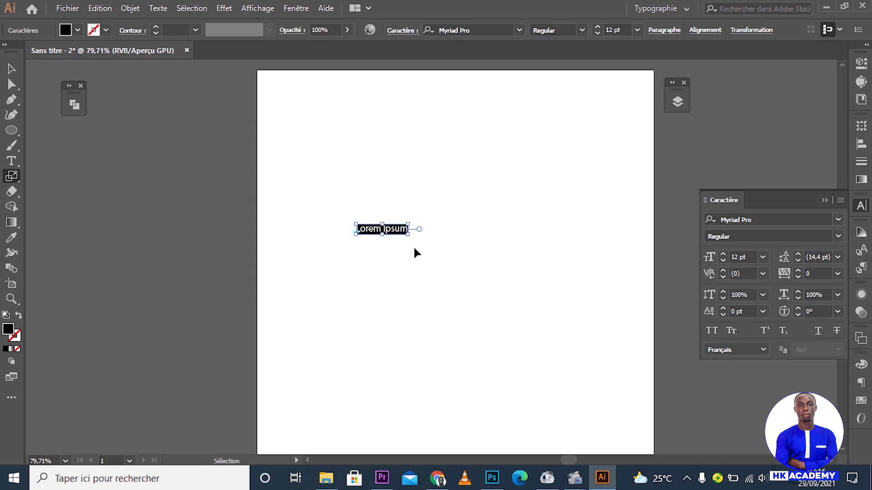
{"action": "type", "text": "AF"}
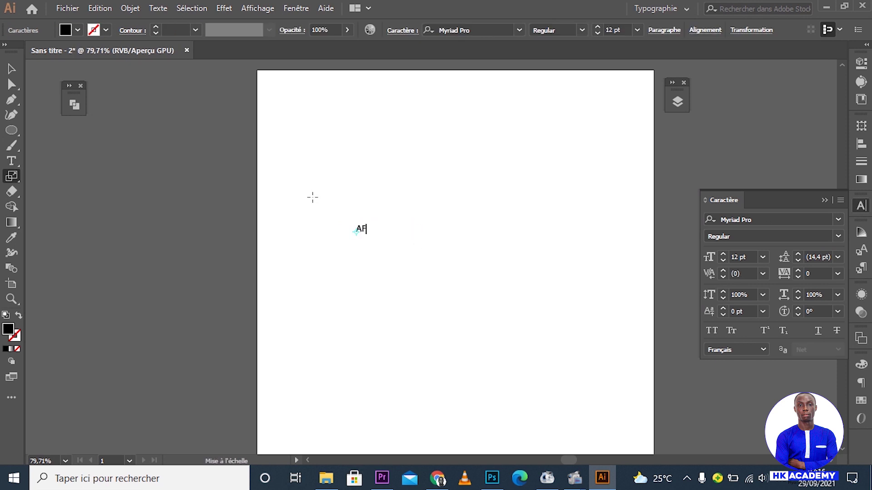
{"action": "left_click", "coordinate": [12, 69]}
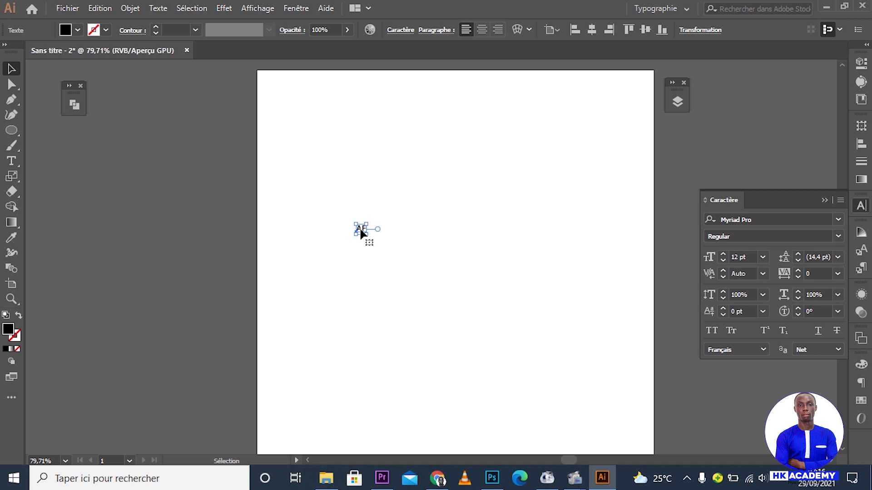
{"action": "left_click_drag", "start_coordinate": [367, 235], "coordinate": [600, 364]}
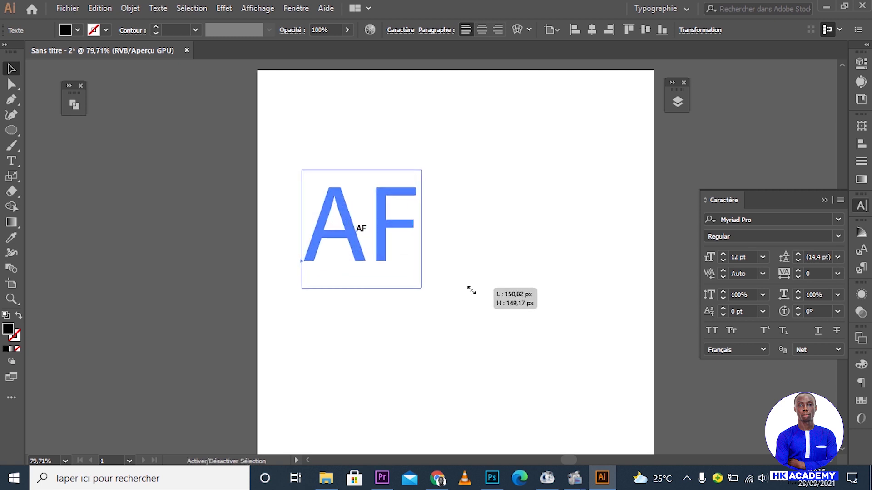
{"action": "left_click_drag", "start_coordinate": [369, 263], "coordinate": [452, 295]}
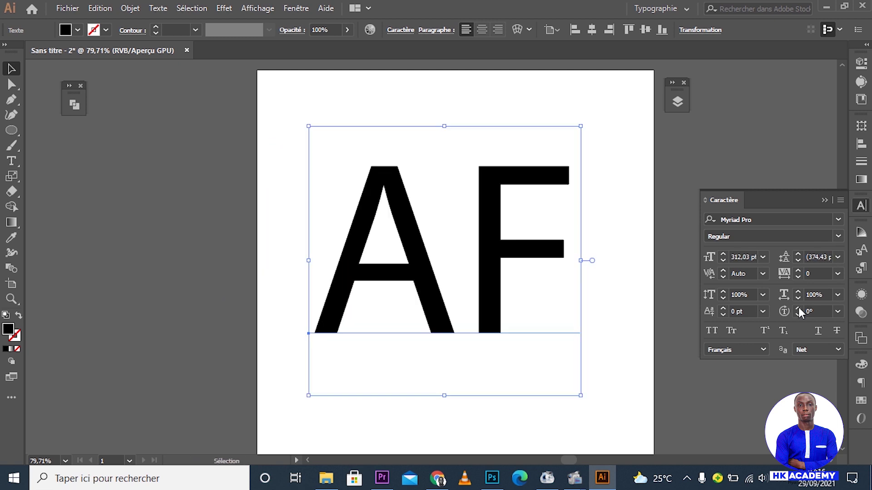
Step: Set the AF text's font to Gretaros Regular
{"action": "left_click", "coordinate": [803, 220]}
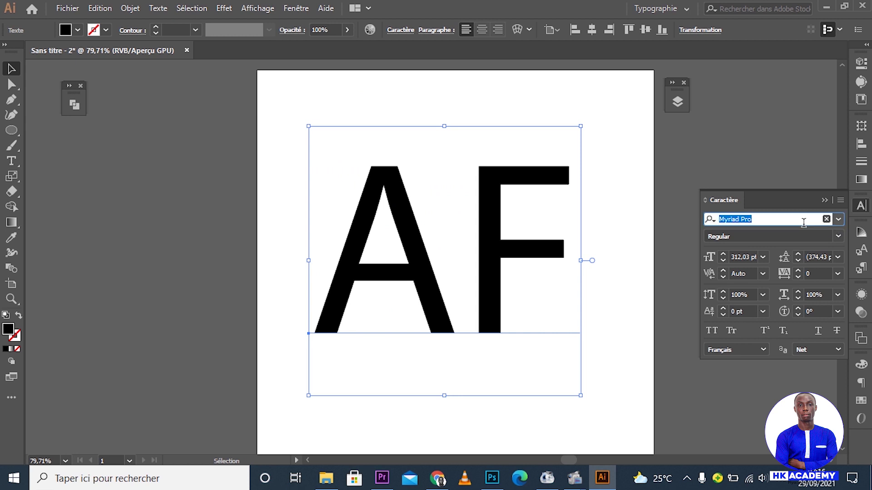
{"action": "type", "text": "GRETA"}
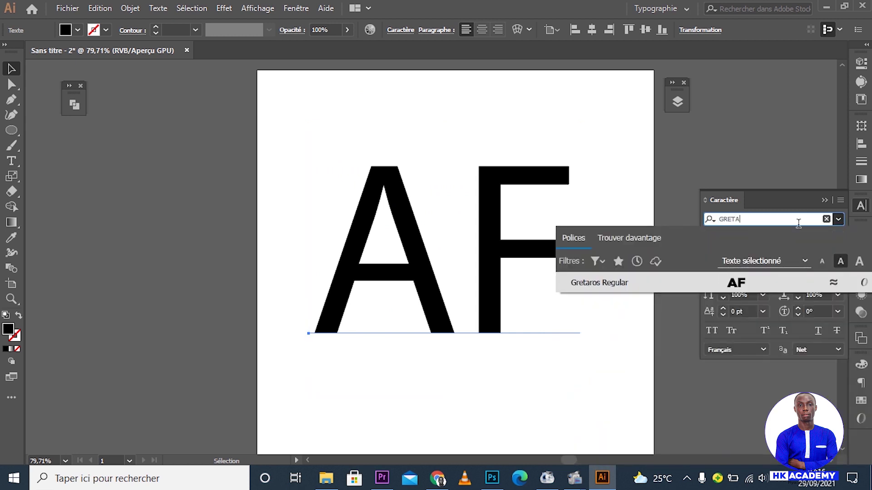
{"action": "left_click", "coordinate": [599, 282]}
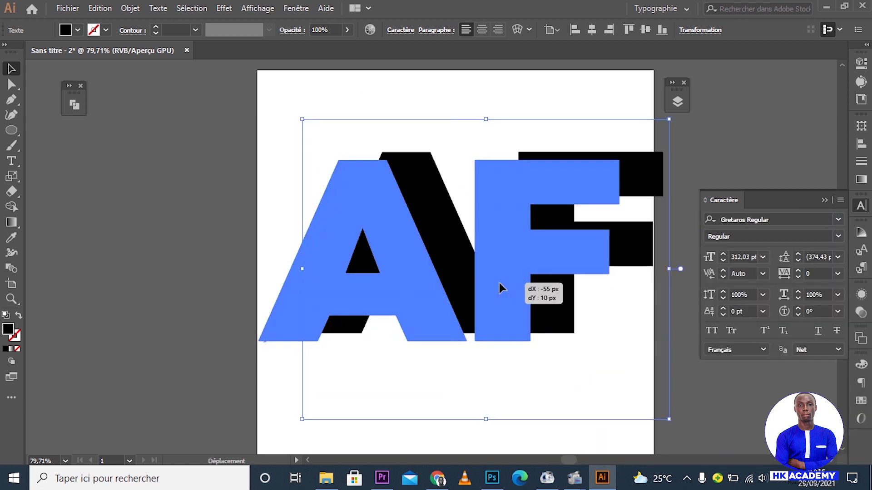
{"action": "left_click_drag", "start_coordinate": [540, 279], "coordinate": [500, 291]}
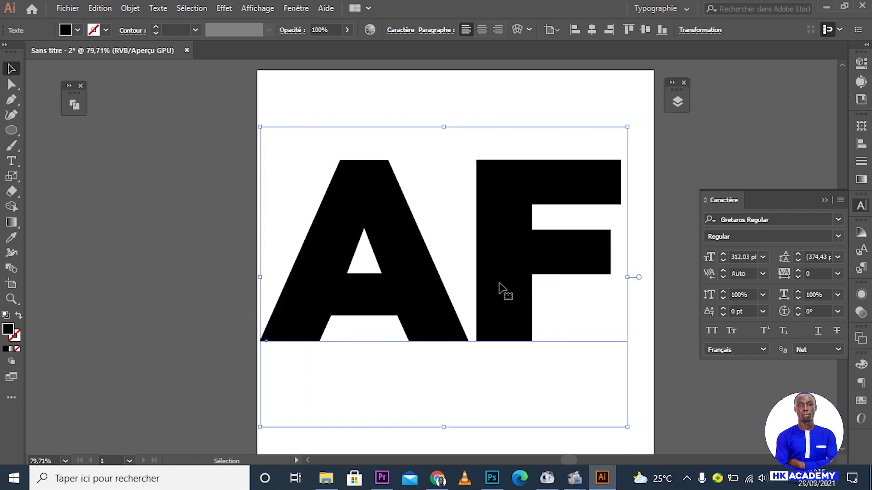
Step: Centre AF on the artboard both ways and shrink it to about 193 pt
{"action": "left_click", "coordinate": [591, 29]}
{"action": "left_click", "coordinate": [657, 33]}
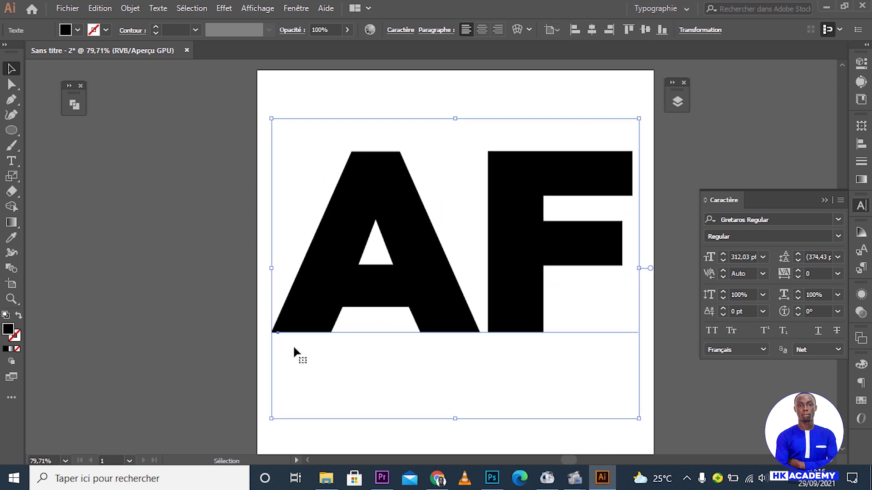
{"action": "left_click", "coordinate": [320, 338]}
{"action": "left_click", "coordinate": [414, 313]}
{"action": "left_click_drag", "start_coordinate": [639, 418], "coordinate": [570, 378]}
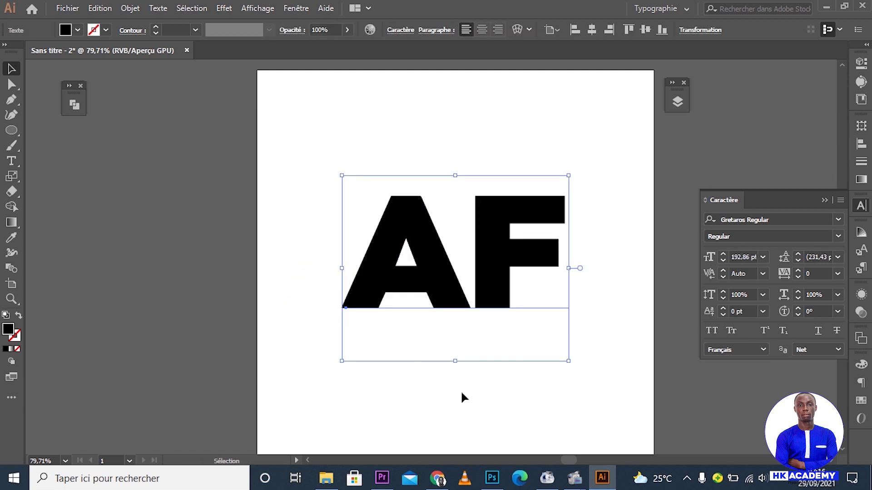
Step: Select the AF text's sublayer under Calque 1 in the Layers panel
{"action": "left_click", "coordinate": [484, 410]}
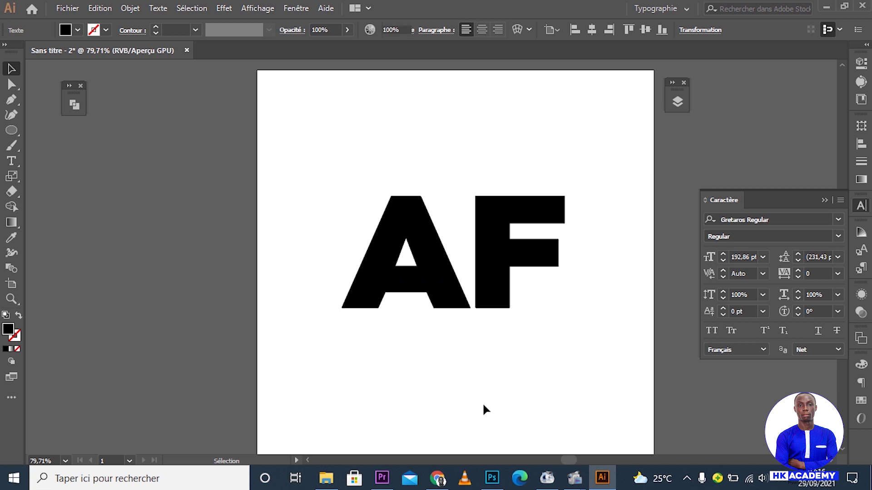
{"action": "left_click", "coordinate": [459, 252]}
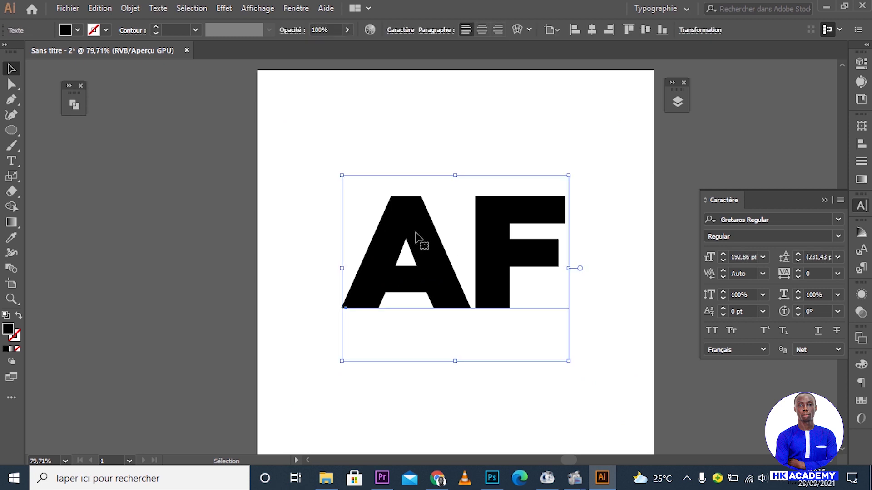
{"action": "right_click", "coordinate": [416, 237]}
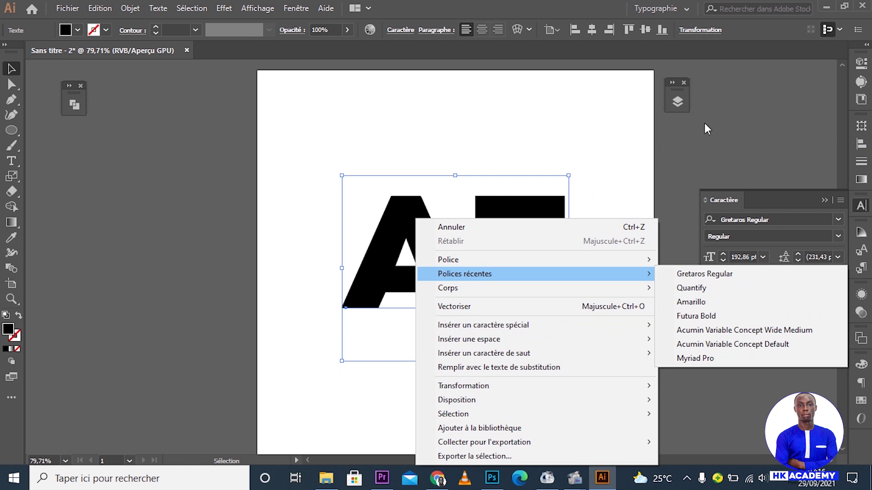
{"action": "left_click", "coordinate": [677, 103]}
{"action": "left_click_drag", "start_coordinate": [553, 108], "coordinate": [708, 111]}
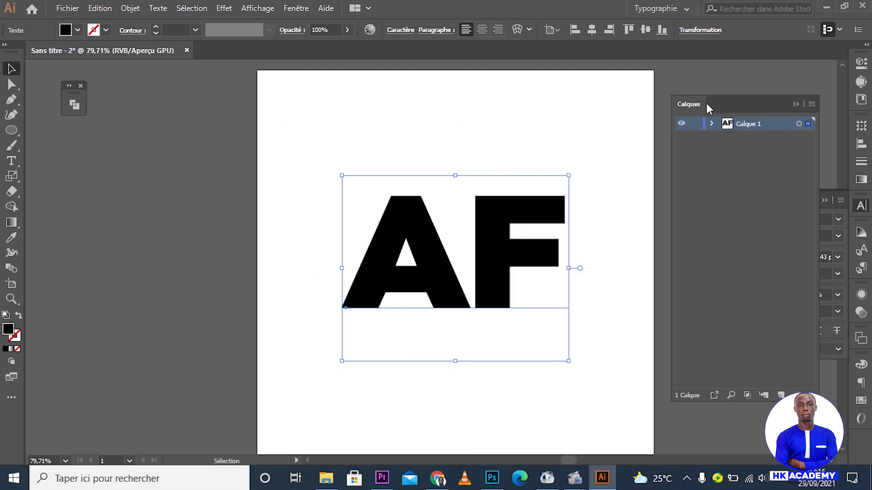
{"action": "left_click", "coordinate": [713, 123]}
{"action": "left_click", "coordinate": [747, 137]}
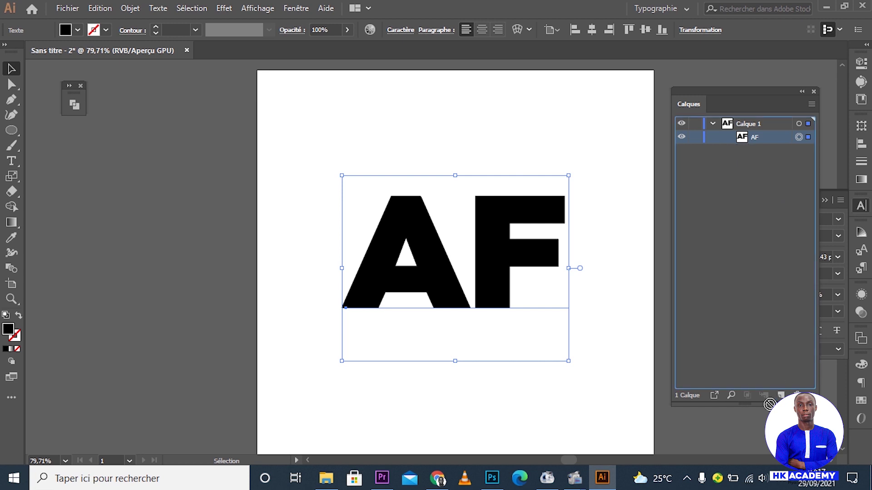
Step: Paste a copy of AF in front and hide the original copy beneath it
{"action": "key", "text": "ctrl+c"}
{"action": "key", "text": "ctrl+f"}
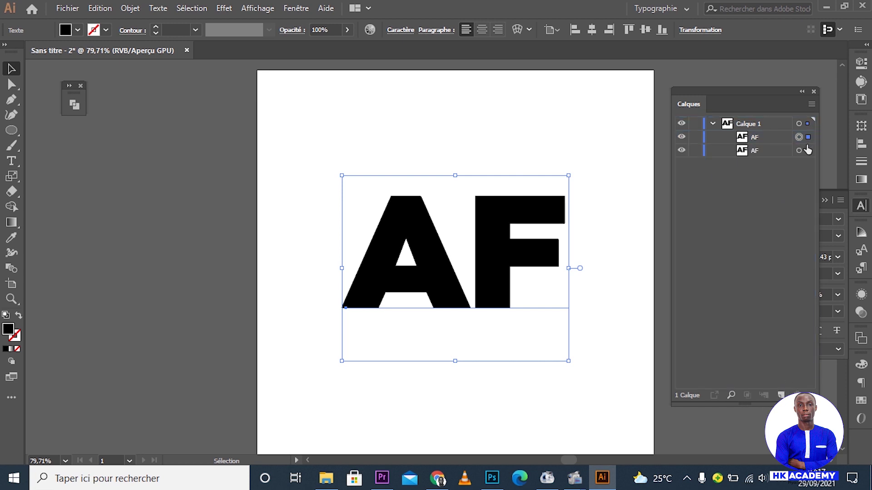
{"action": "left_click", "coordinate": [681, 150]}
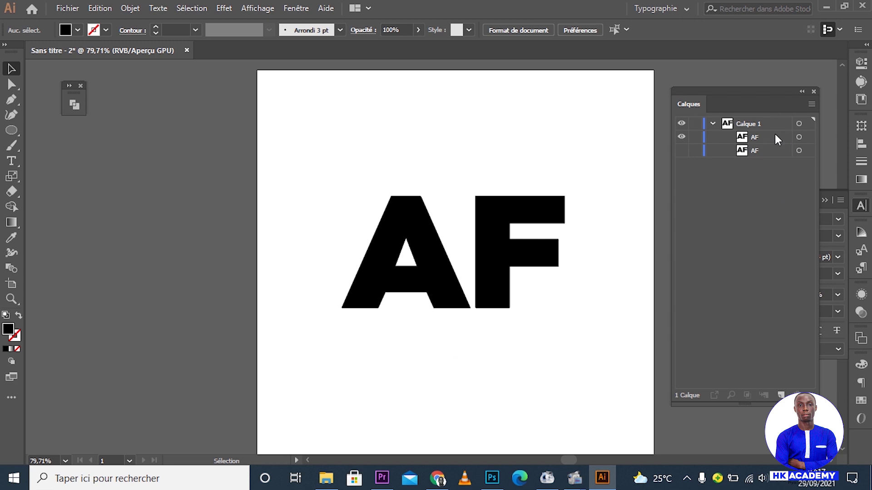
{"action": "left_click", "coordinate": [745, 142]}
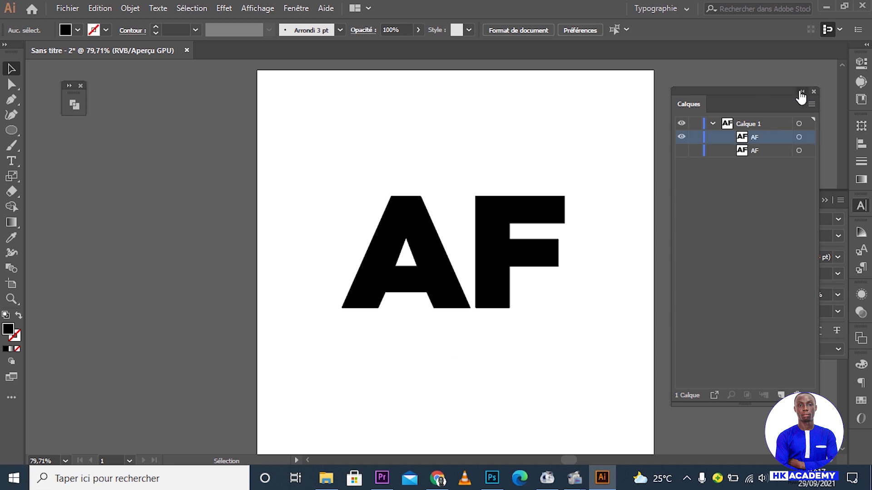
{"action": "left_click", "coordinate": [801, 92]}
{"action": "left_click", "coordinate": [490, 268]}
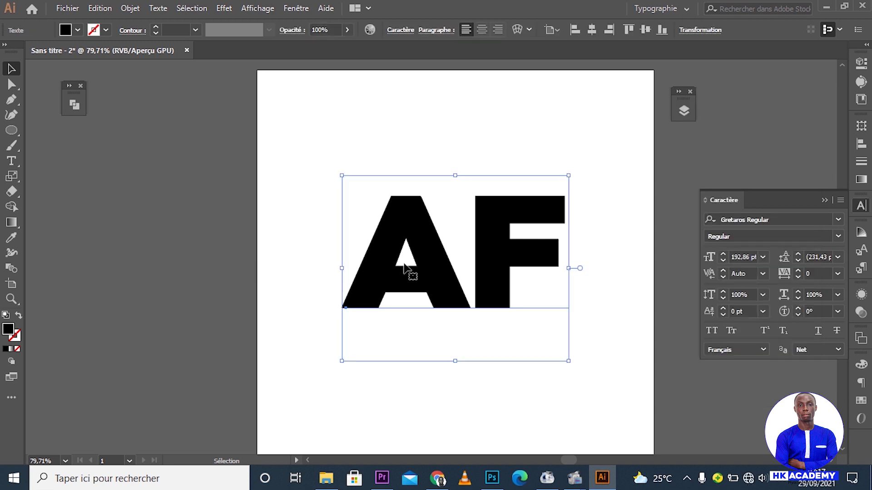
Step: Convert the AF text to outlines
{"action": "right_click", "coordinate": [407, 271]}
{"action": "left_click", "coordinate": [436, 105]}
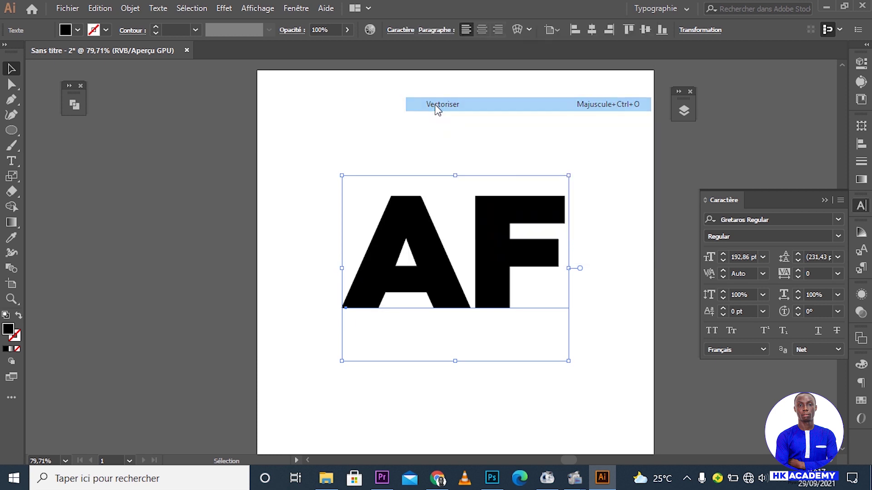
{"action": "left_click", "coordinate": [304, 241]}
{"action": "left_click", "coordinate": [432, 270]}
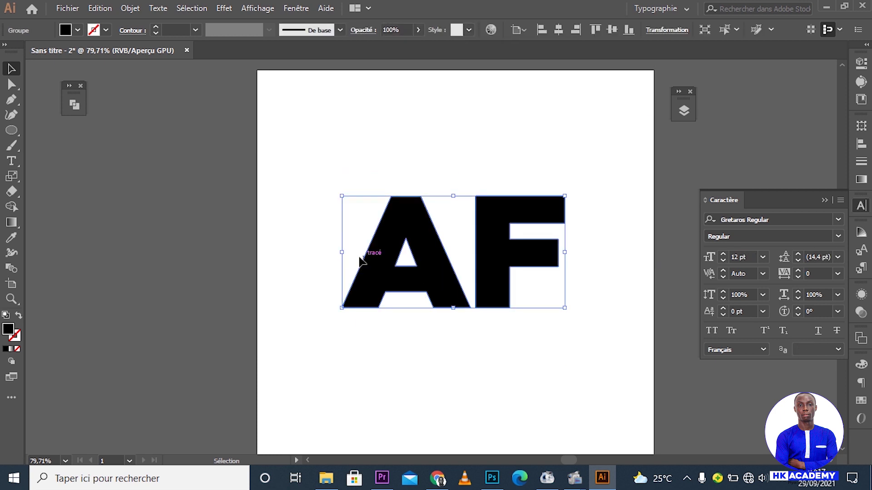
{"action": "left_click", "coordinate": [825, 200]}
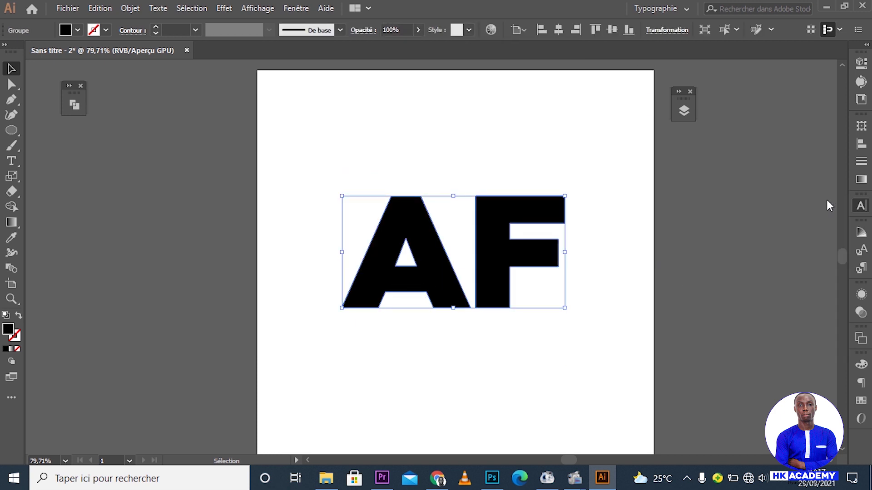
Step: Fill the AF letters with a white-to-black linear gradient at -90°
{"action": "left_click", "coordinate": [862, 180]}
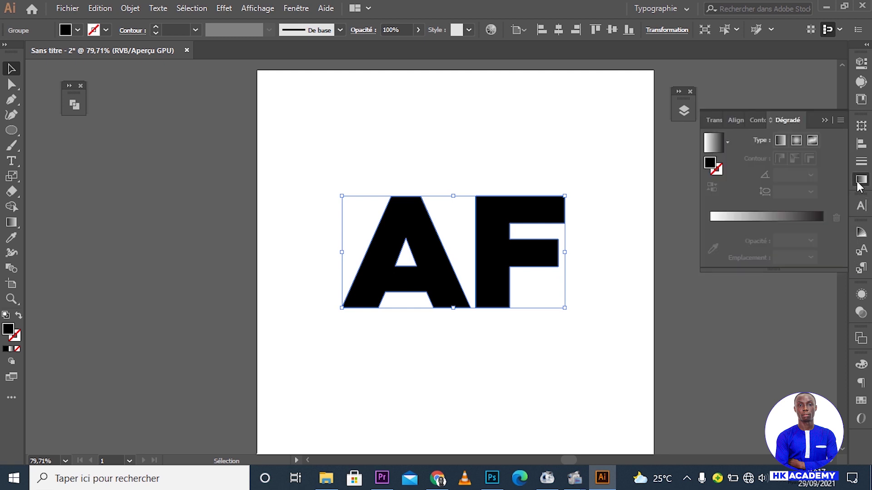
{"action": "left_click", "coordinate": [714, 222]}
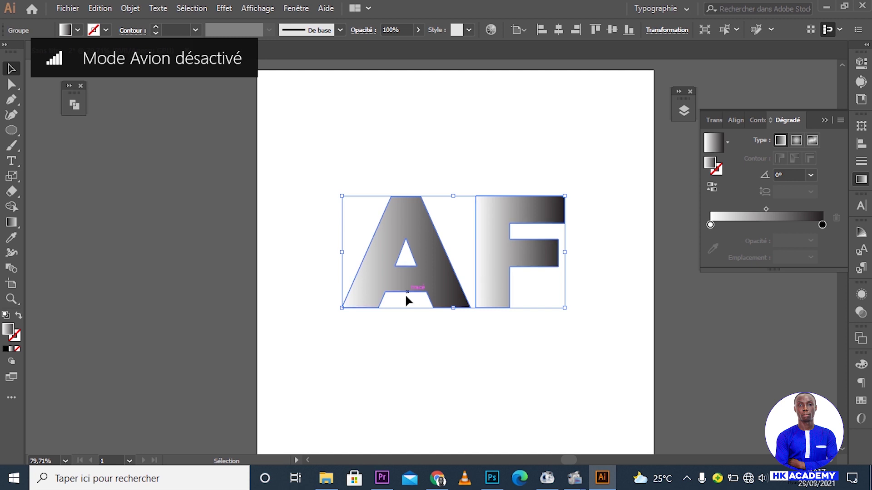
{"action": "left_click", "coordinate": [810, 175]}
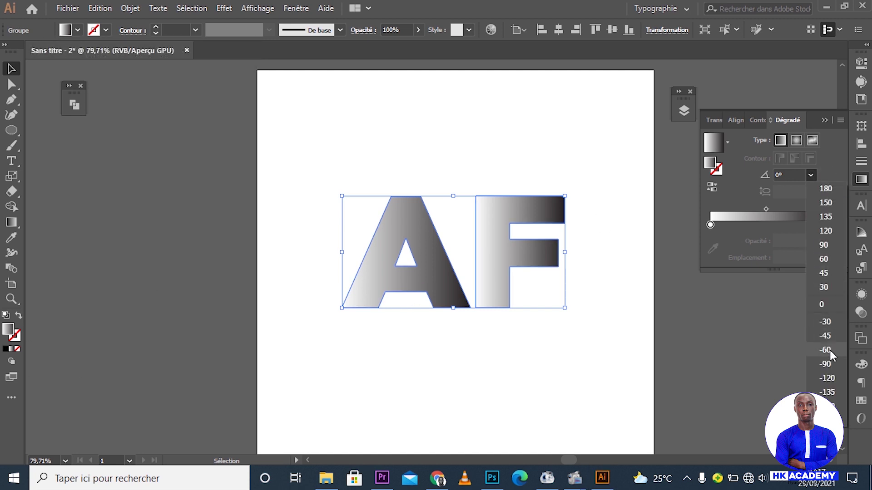
{"action": "left_click", "coordinate": [825, 364]}
{"action": "left_click", "coordinate": [535, 358]}
{"action": "left_click", "coordinate": [545, 268]}
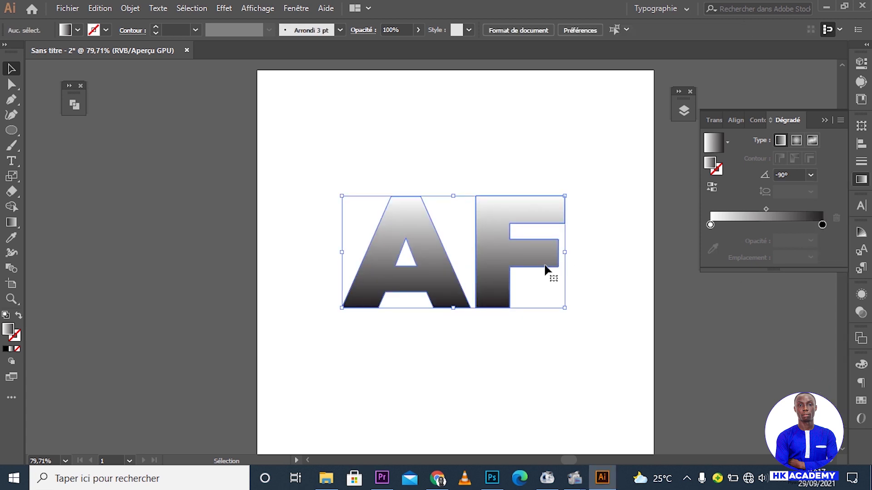
{"action": "double_click", "coordinate": [710, 225]}
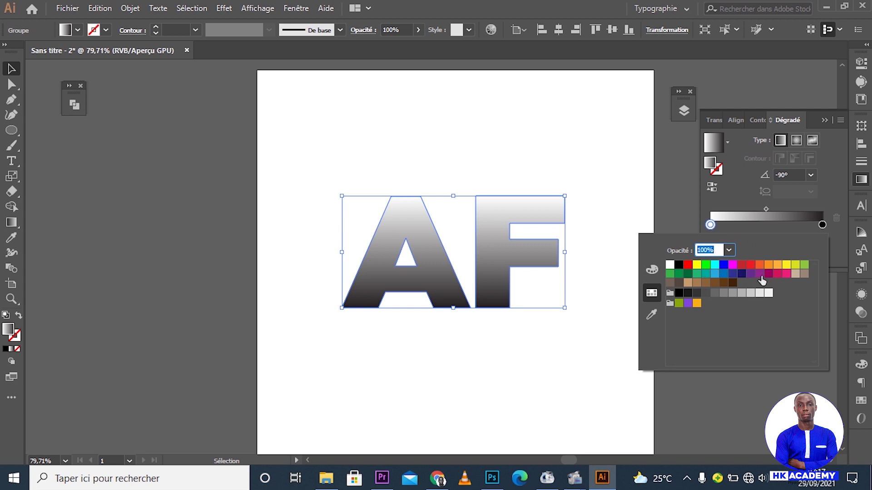
Step: Set the gradient's start stop to purple and its end stop to crimson
{"action": "left_click", "coordinate": [761, 275]}
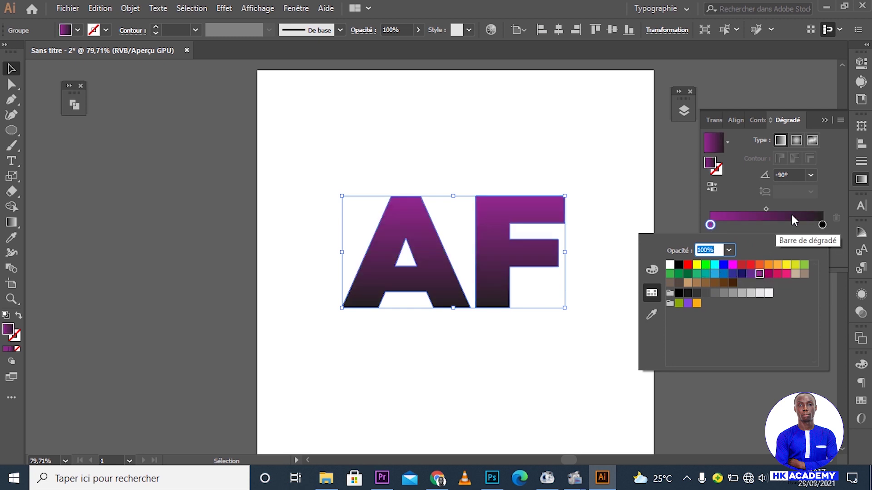
{"action": "left_click", "coordinate": [823, 226]}
{"action": "double_click", "coordinate": [822, 225]}
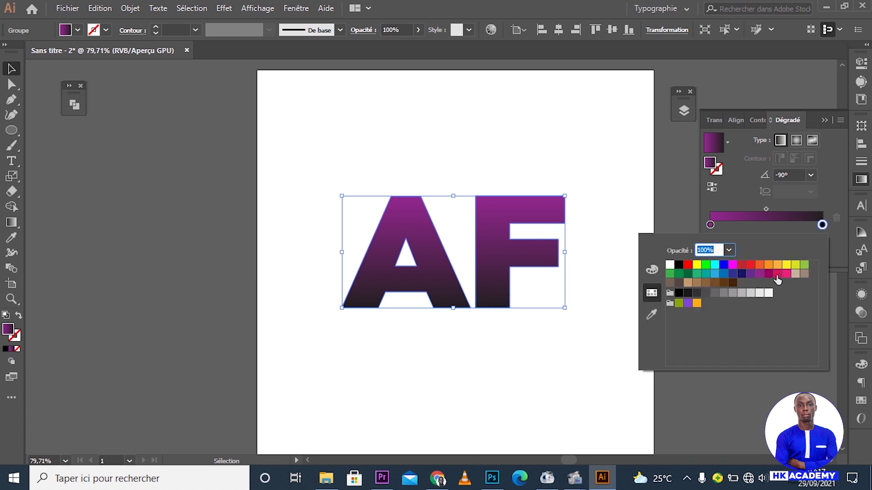
{"action": "left_click", "coordinate": [776, 274]}
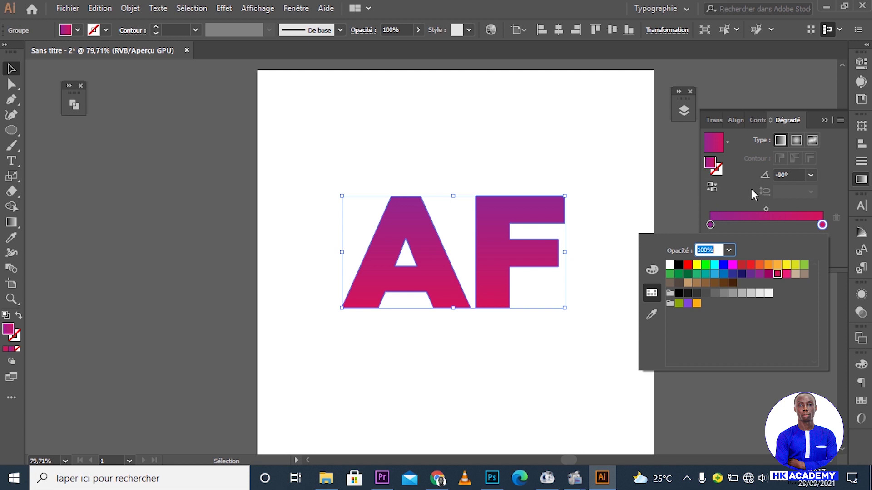
Step: Change the gradient angle to 90° so crimson sits on top, then reselect AF
{"action": "left_click", "coordinate": [811, 175]}
{"action": "left_click", "coordinate": [813, 177]}
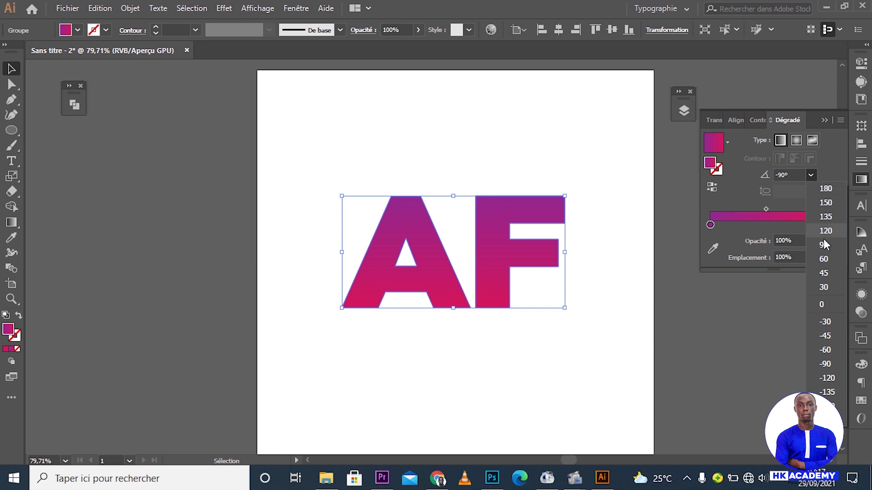
{"action": "left_click", "coordinate": [825, 365]}
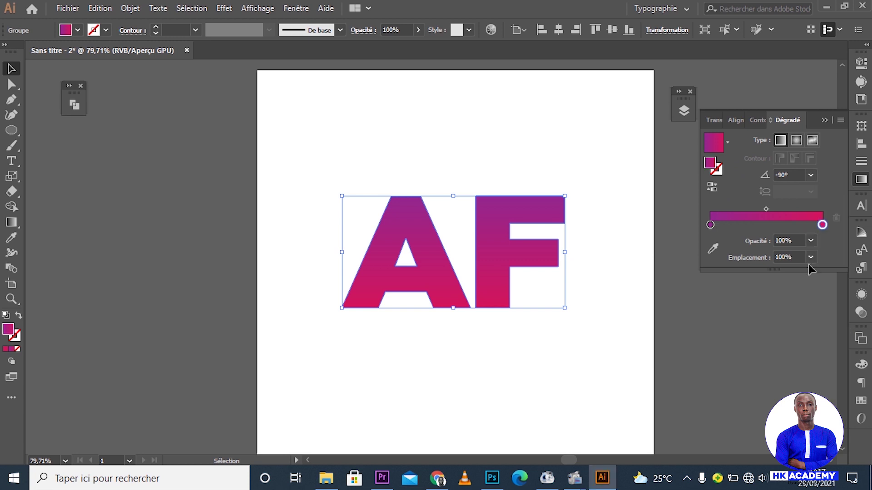
{"action": "left_click", "coordinate": [811, 176]}
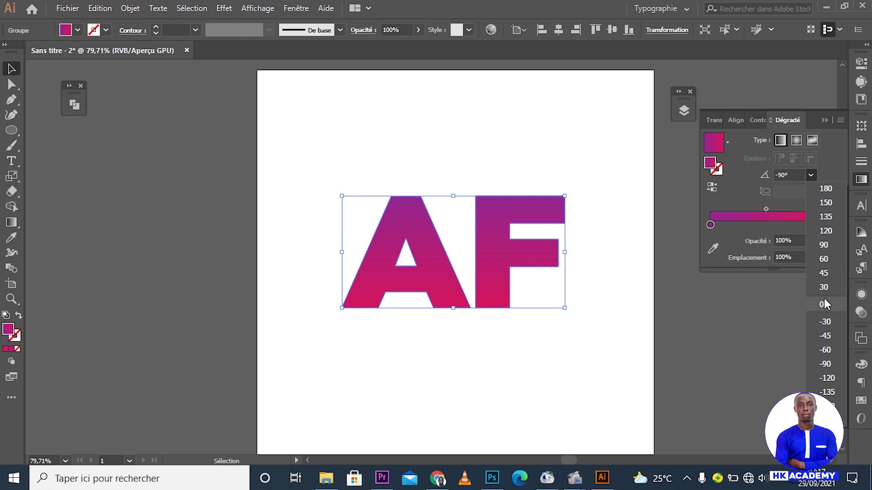
{"action": "left_click", "coordinate": [823, 245]}
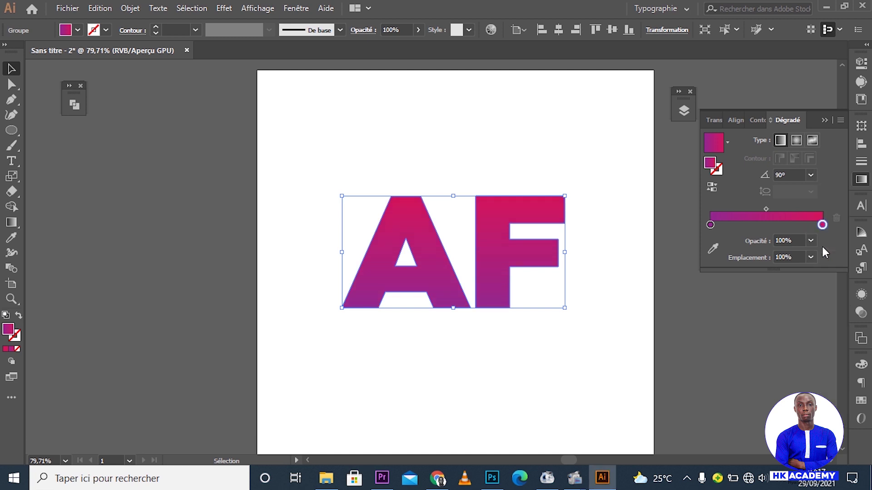
{"action": "left_click", "coordinate": [514, 390]}
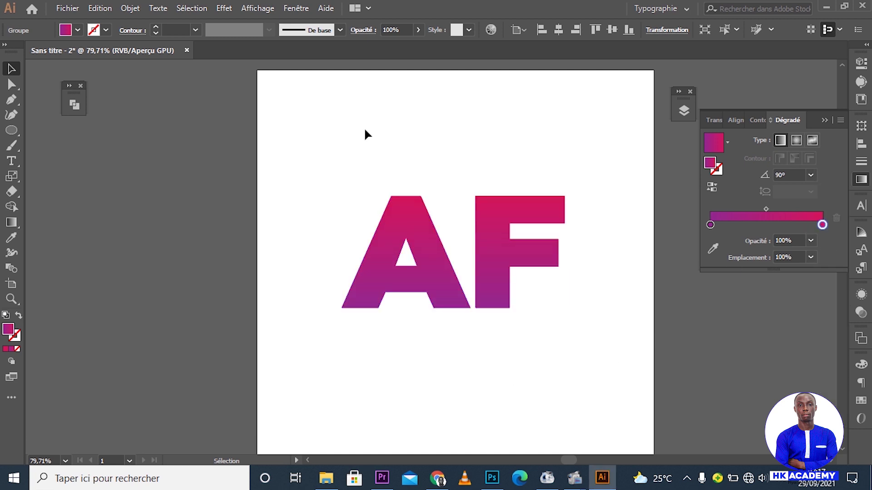
{"action": "left_click_drag", "start_coordinate": [367, 134], "coordinate": [620, 319]}
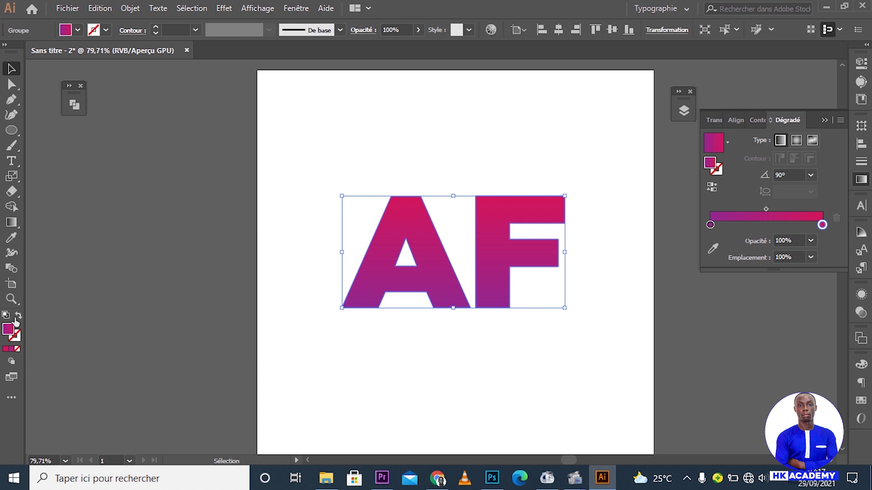
Step: Swap the AF fill to the stroke and raise the stroke weight to 11 pt
{"action": "left_click", "coordinate": [18, 317]}
{"action": "left_click", "coordinate": [444, 436]}
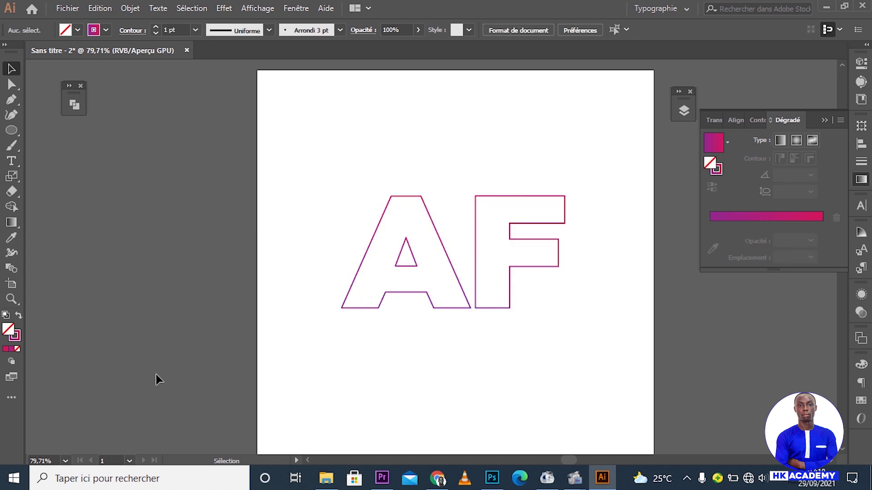
{"action": "left_click", "coordinate": [431, 300]}
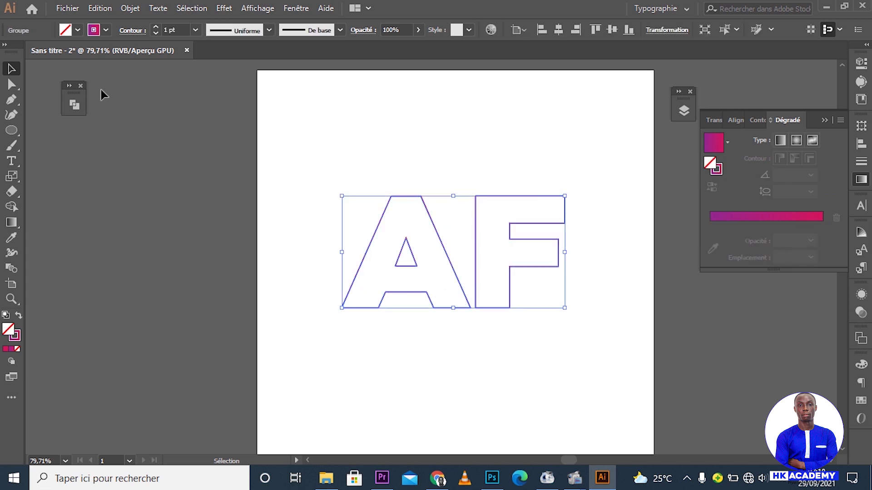
{"action": "left_click", "coordinate": [177, 30]}
{"action": "key", "text": "Up"}
{"action": "key", "text": "Up"}
{"action": "key", "text": "Up"}
{"action": "key", "text": "Up"}
{"action": "key", "text": "Up"}
{"action": "key", "text": "Up"}
{"action": "key", "text": "Up"}
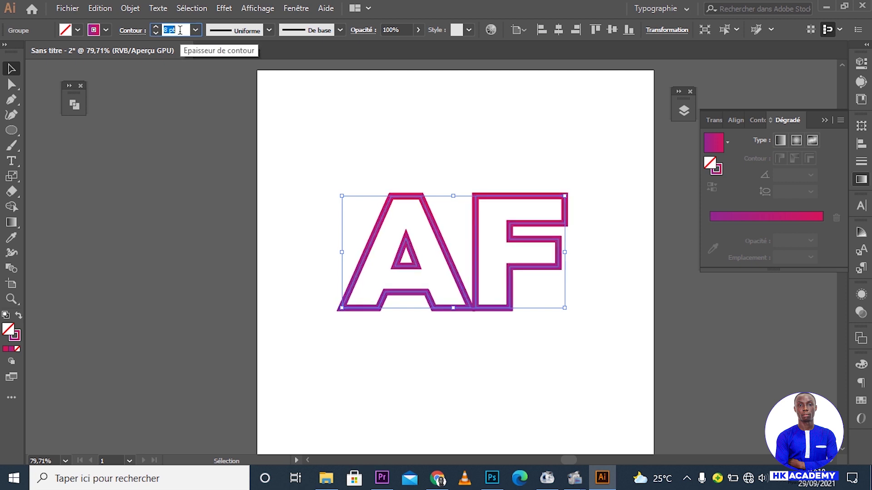
{"action": "key", "text": "Up"}
{"action": "key", "text": "Up"}
{"action": "key", "text": "Up"}
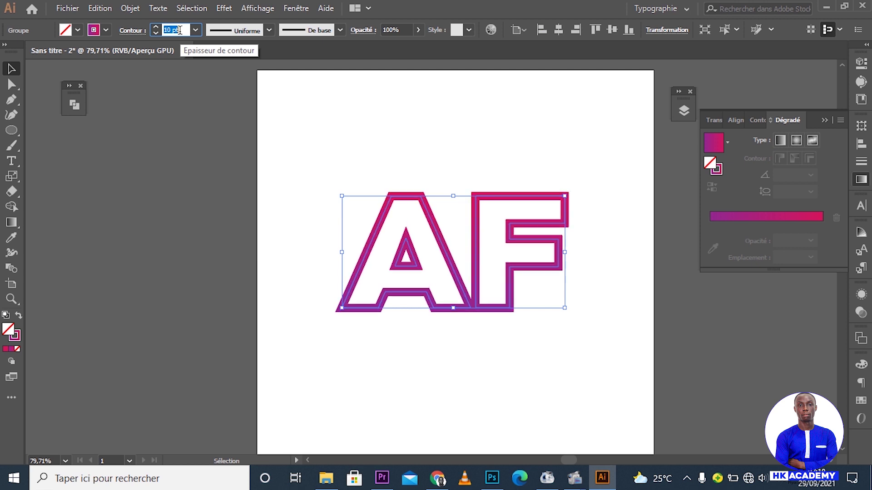
{"action": "key", "text": "Up"}
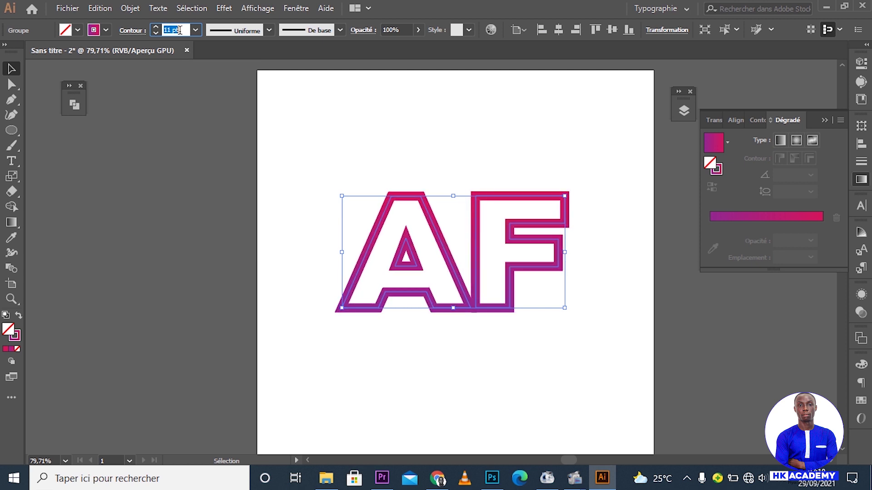
{"action": "left_click", "coordinate": [311, 303]}
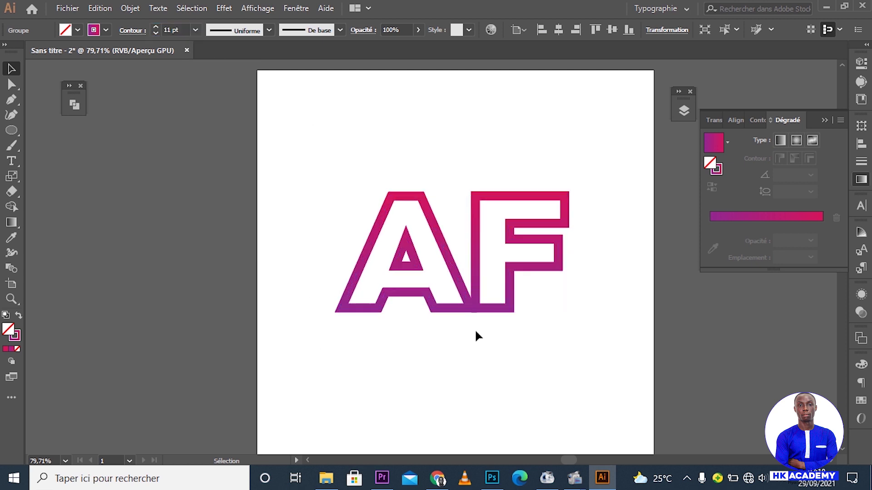
{"action": "left_click_drag", "start_coordinate": [323, 151], "coordinate": [590, 333]}
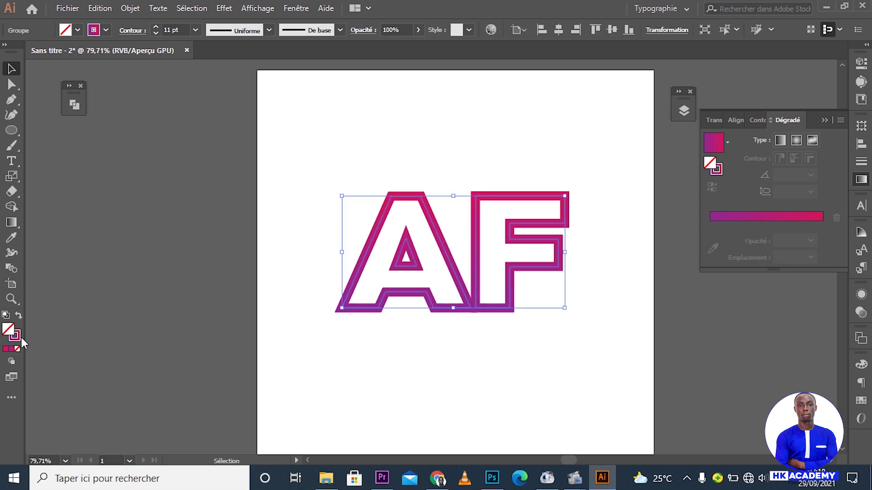
{"action": "key", "text": "z"}
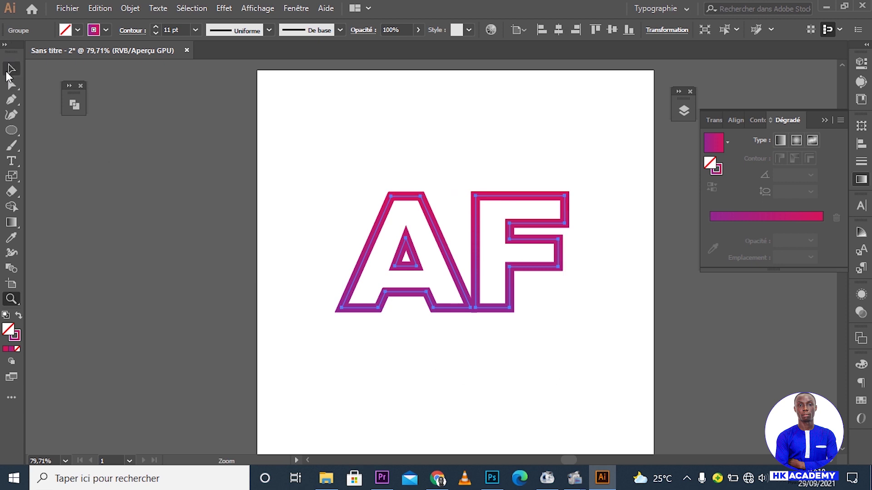
Step: Cut the paths at the A/F meeting anchor and the F's bottom-left anchor
{"action": "left_click", "coordinate": [12, 84]}
{"action": "left_click", "coordinate": [469, 309]}
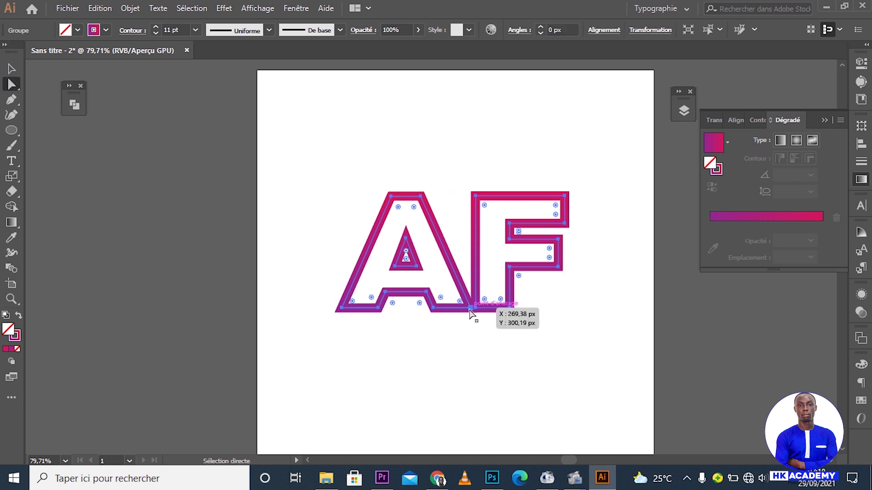
{"action": "left_click", "coordinate": [470, 309]}
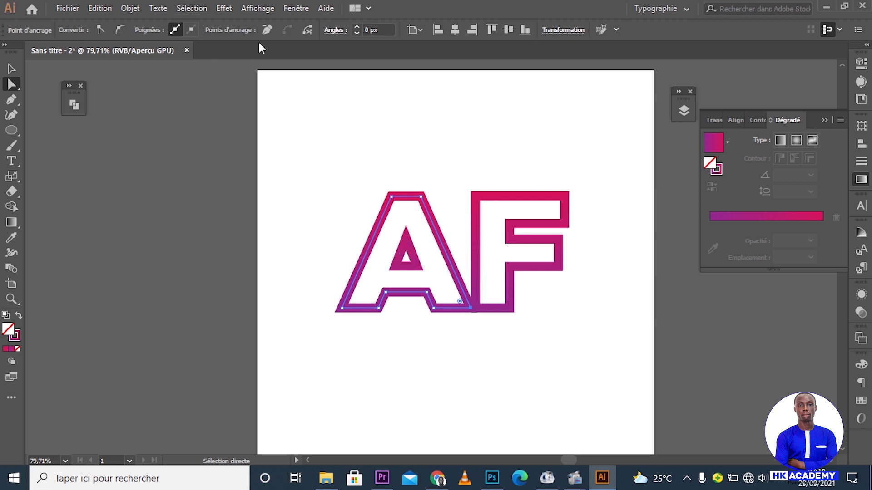
{"action": "left_click", "coordinate": [307, 30]}
{"action": "left_click", "coordinate": [301, 147]}
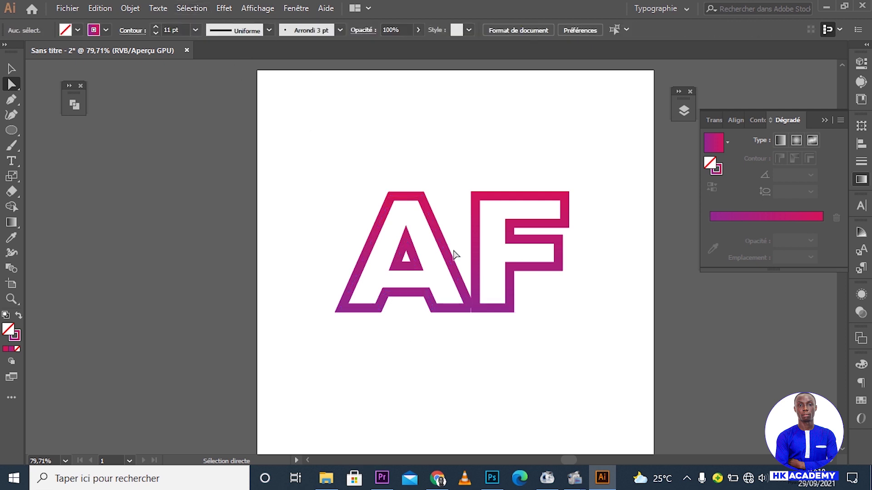
{"action": "left_click", "coordinate": [476, 308]}
{"action": "left_click", "coordinate": [476, 310]}
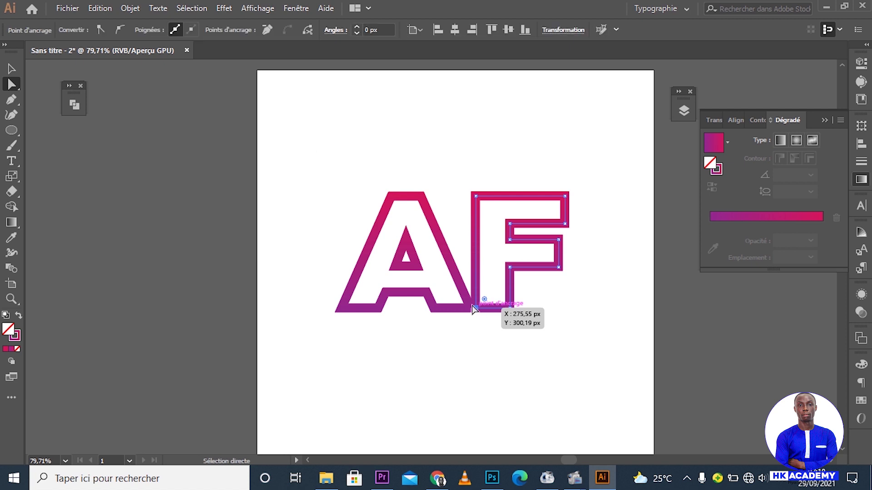
{"action": "left_click", "coordinate": [307, 31]}
Step: Raise the F's lower-left stem end to about 247 px
{"action": "left_click", "coordinate": [243, 214]}
{"action": "left_click", "coordinate": [475, 309]}
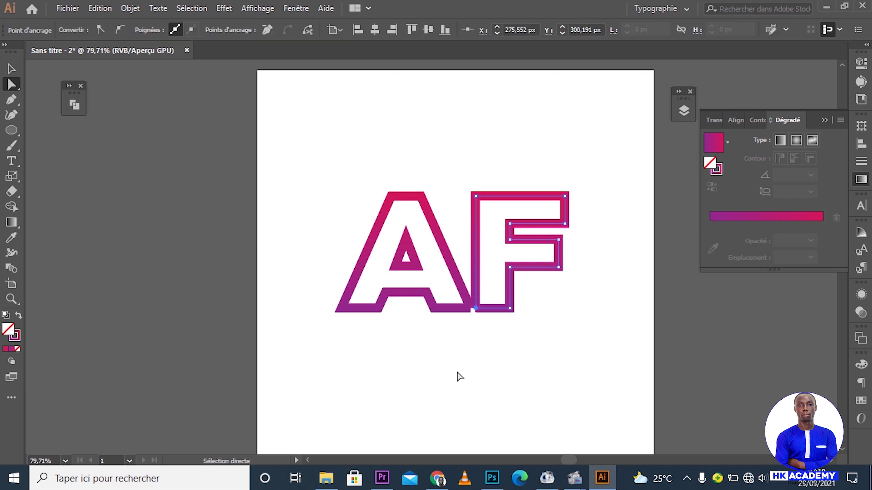
{"action": "key", "text": "Up"}
{"action": "key", "text": "Up"}
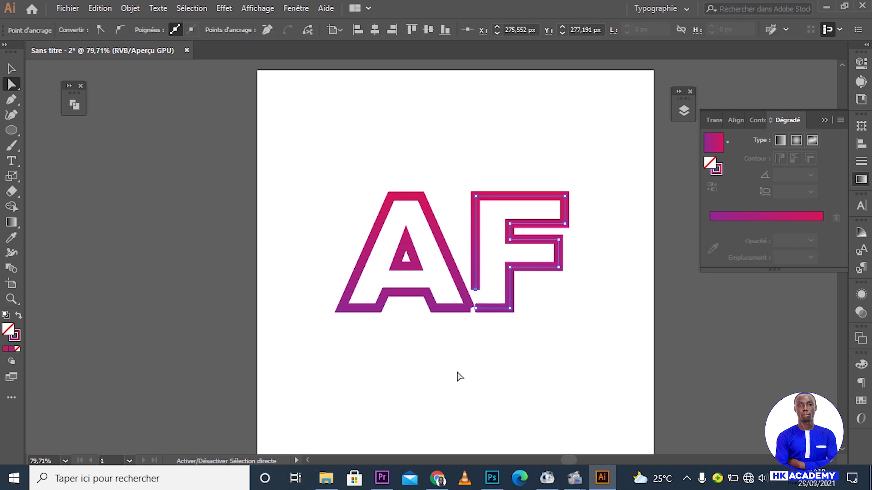
{"action": "key", "text": "shift+Up"}
{"action": "key", "text": "shift+Up"}
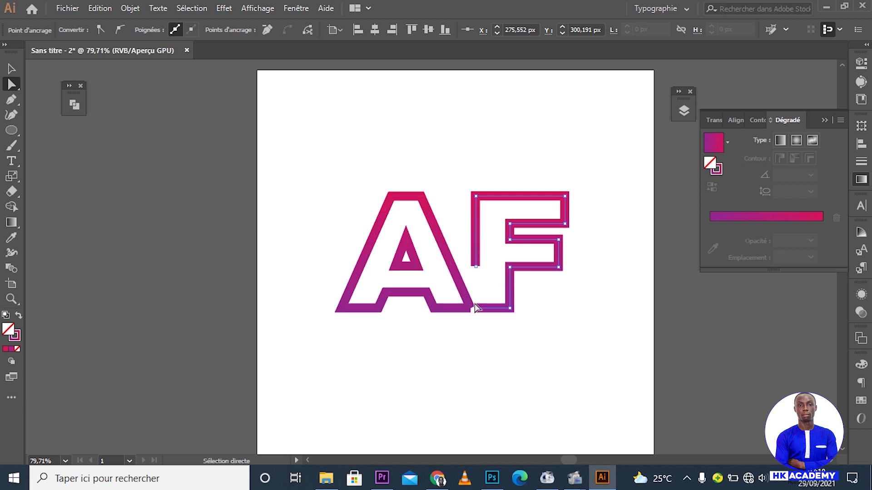
Step: Delete the A's lower-right corner anchor to open that corner
{"action": "left_click", "coordinate": [471, 310]}
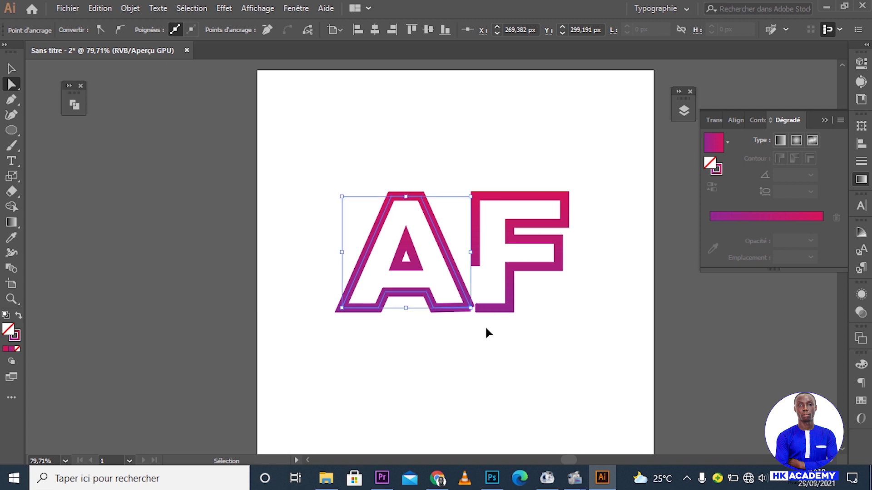
{"action": "key", "text": "Down"}
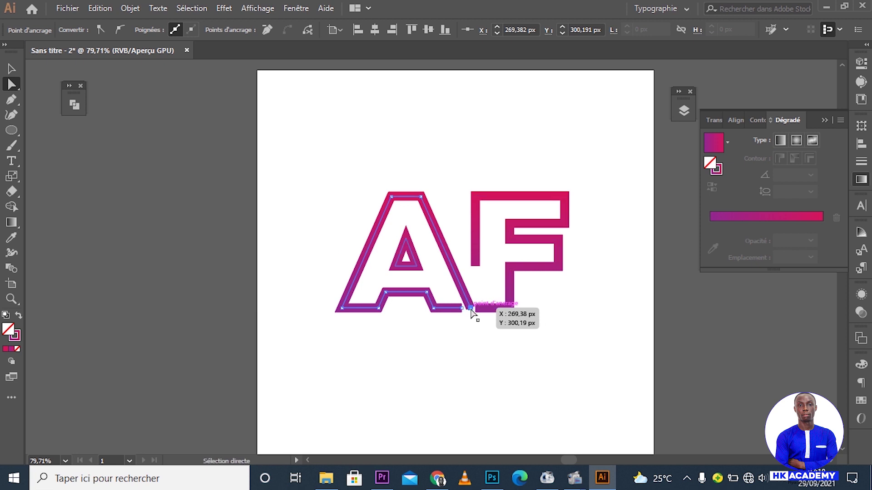
{"action": "key", "text": "ctrl"}
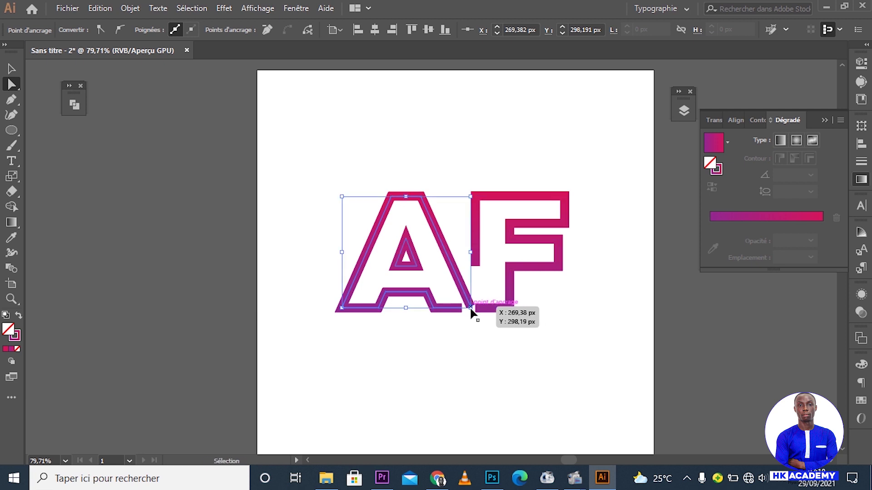
{"action": "key", "text": "Down"}
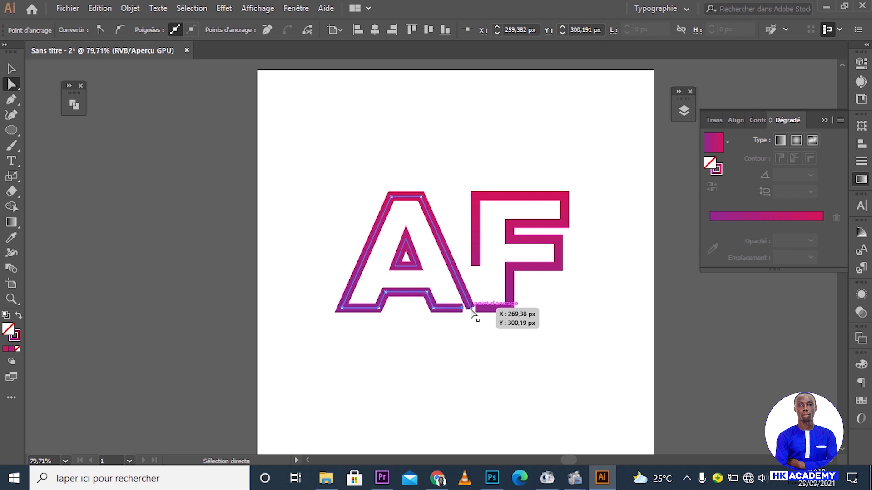
{"action": "left_click", "coordinate": [471, 309], "text": "shift"}
{"action": "key", "text": "Delete"}
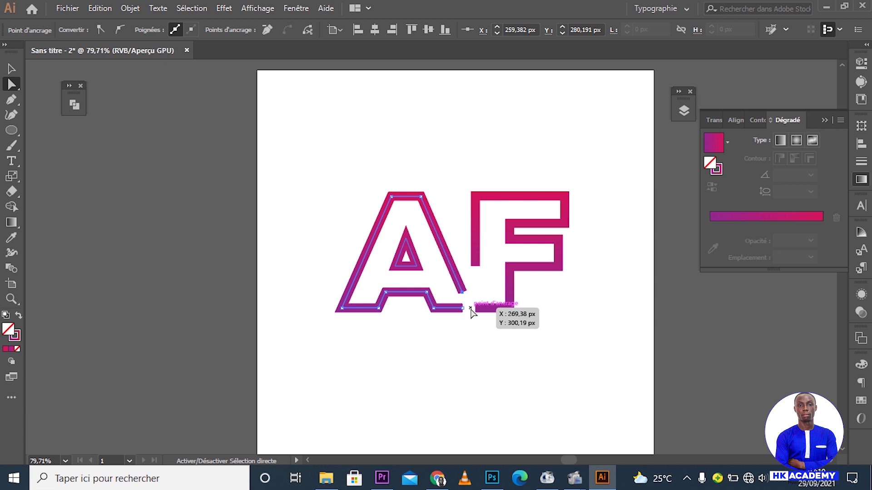
{"action": "left_click", "coordinate": [462, 309], "text": "shift"}
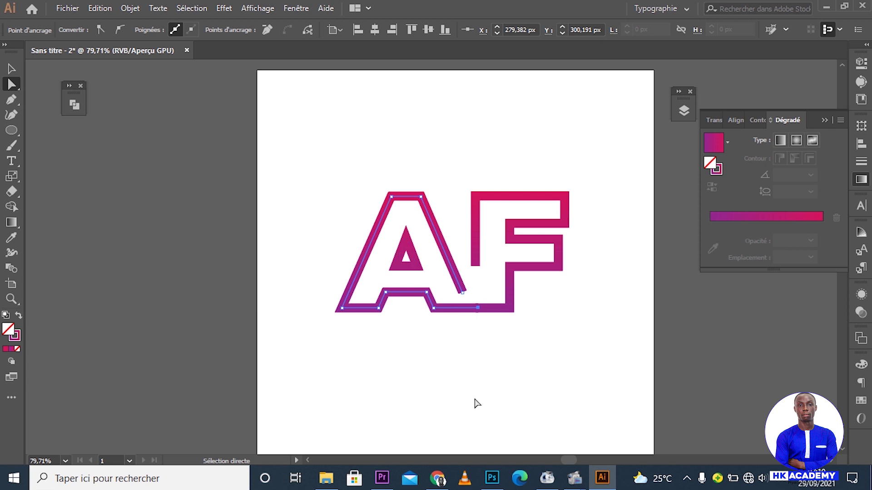
{"action": "left_click", "coordinate": [467, 383]}
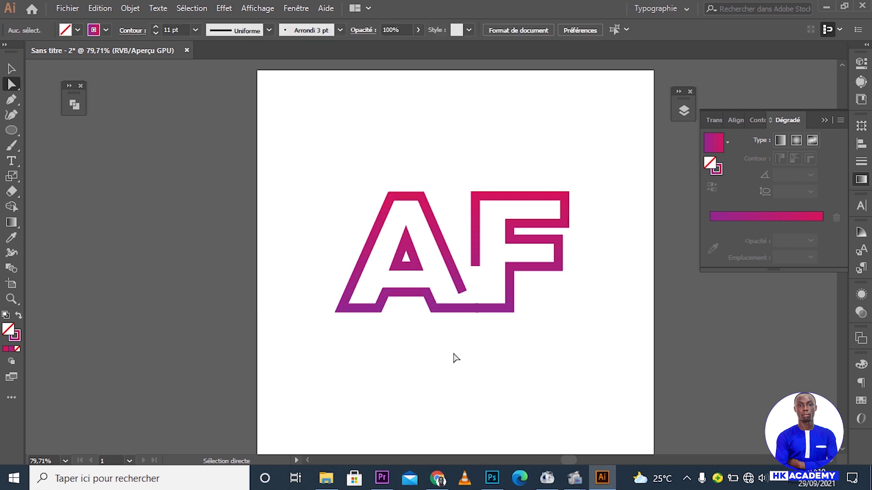
Step: Move the A's right-leg endpoint up to about 250 px, beside the F's stem
{"action": "left_click", "coordinate": [463, 293]}
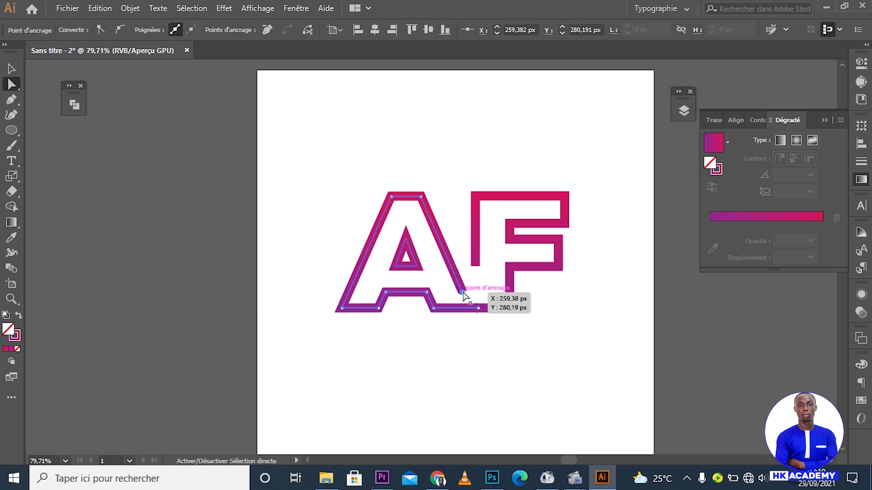
{"action": "key", "text": "shift+Up"}
{"action": "key", "text": "shift+Up"}
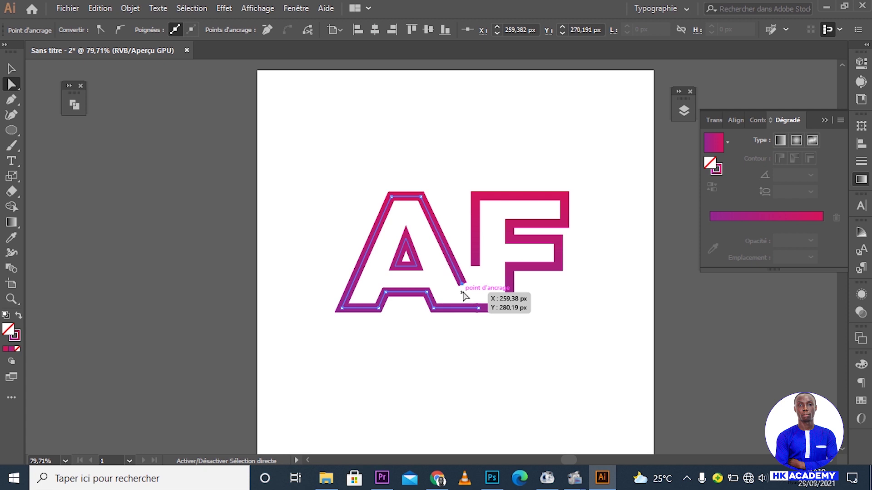
{"action": "key", "text": "shift+Up"}
{"action": "key", "text": "shift+Up"}
{"action": "key", "text": "shift+Up"}
{"action": "key", "text": "shift+Up"}
{"action": "key", "text": "shift+Left"}
{"action": "key", "text": "shift+Left"}
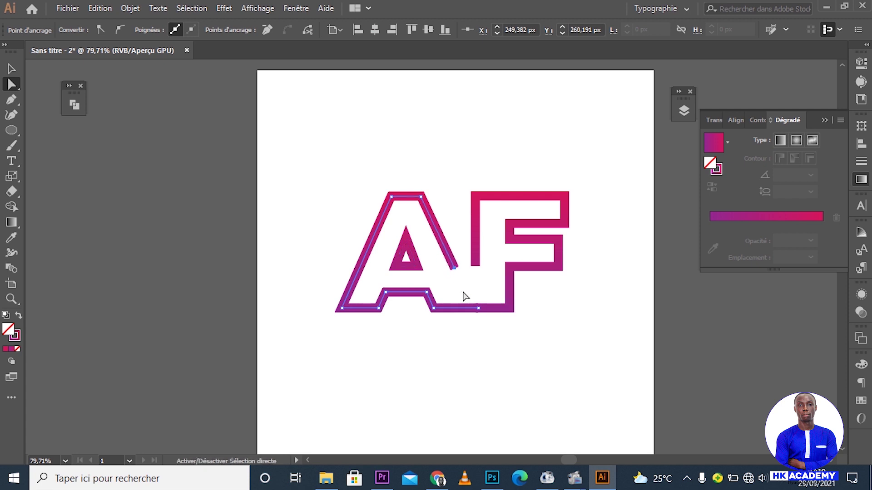
{"action": "key", "text": "shift+Left"}
{"action": "key", "text": "shift+Left"}
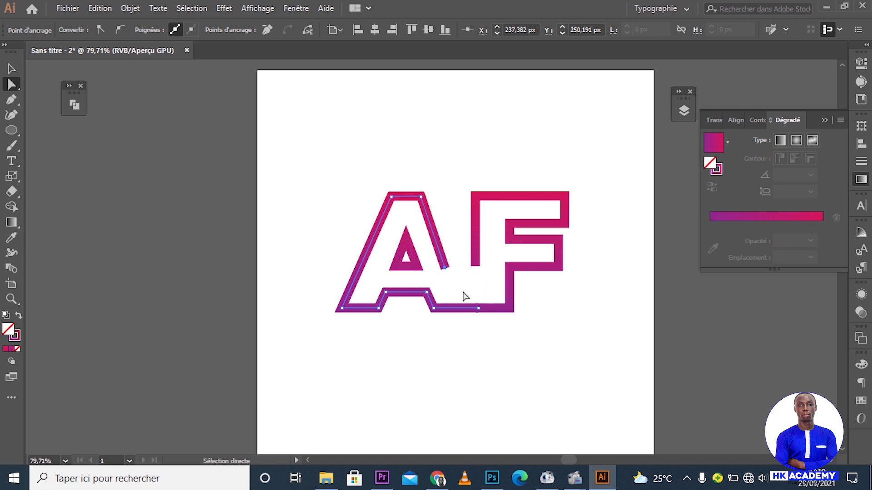
{"action": "key", "text": "ctrl+z"}
{"action": "key", "text": "ctrl+z"}
{"action": "key", "text": "ctrl+z"}
{"action": "key", "text": "ctrl+z"}
{"action": "key", "text": "ctrl+z"}
{"action": "key", "text": "ctrl+z"}
{"action": "key", "text": "ctrl+z"}
{"action": "key", "text": "ctrl+z"}
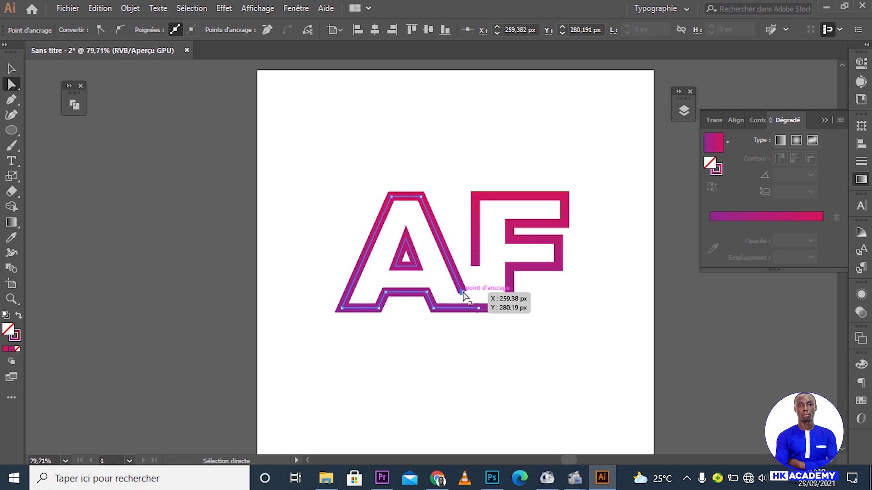
{"action": "key", "text": "ctrl+z"}
{"action": "key", "text": "ctrl+z"}
{"action": "key", "text": "ctrl+z"}
{"action": "key", "text": "ctrl+z"}
{"action": "key", "text": "ctrl+z"}
{"action": "key", "text": "ctrl+z"}
{"action": "key", "text": "ctrl+z"}
{"action": "key", "text": "ctrl+z"}
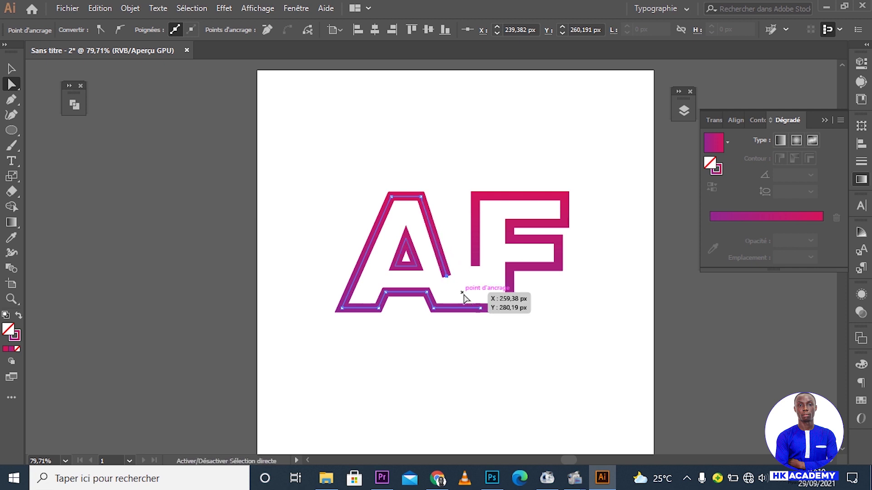
{"action": "key", "text": "ctrl+z"}
{"action": "key", "text": "shift+Up"}
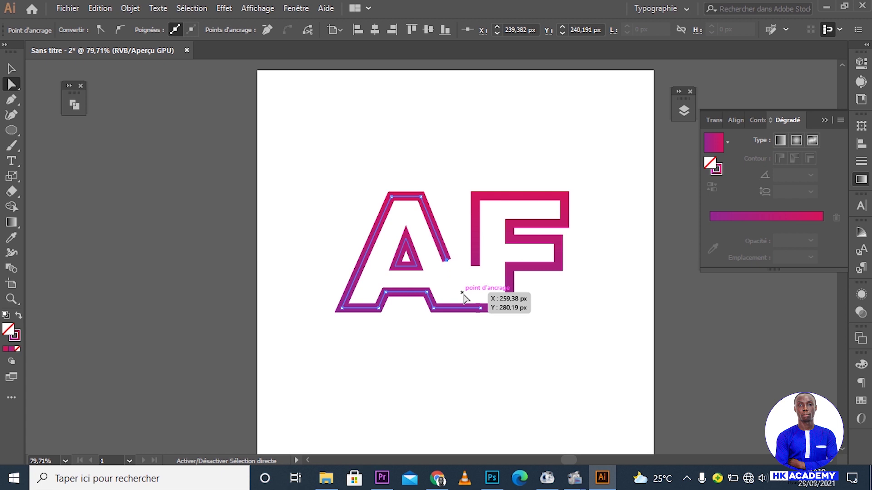
{"action": "key", "text": "shift+Down"}
{"action": "key", "text": "shift+Down"}
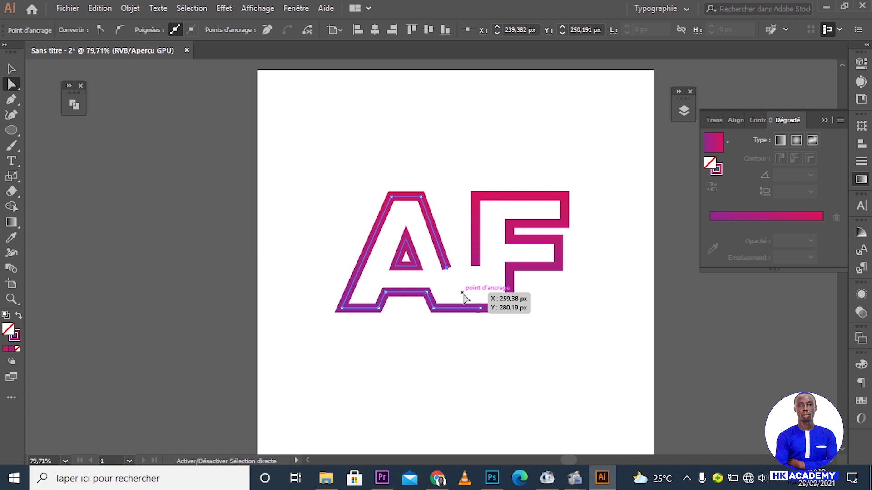
{"action": "key", "text": "Right"}
{"action": "key", "text": "Right"}
{"action": "key", "text": "Right"}
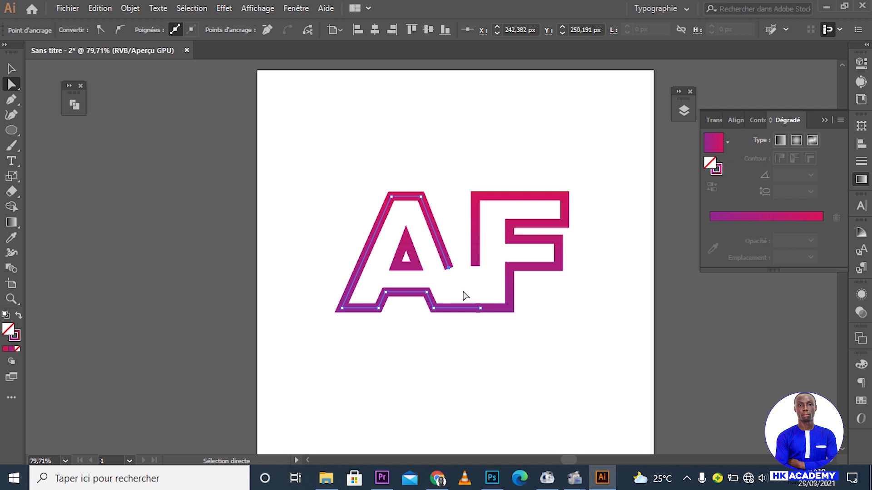
{"action": "left_click_drag", "start_coordinate": [450, 269], "coordinate": [477, 270]}
Step: Draw a horizontal Pen segment from the A's right-leg endpoint to the F's left edge
{"action": "key", "text": "p"}
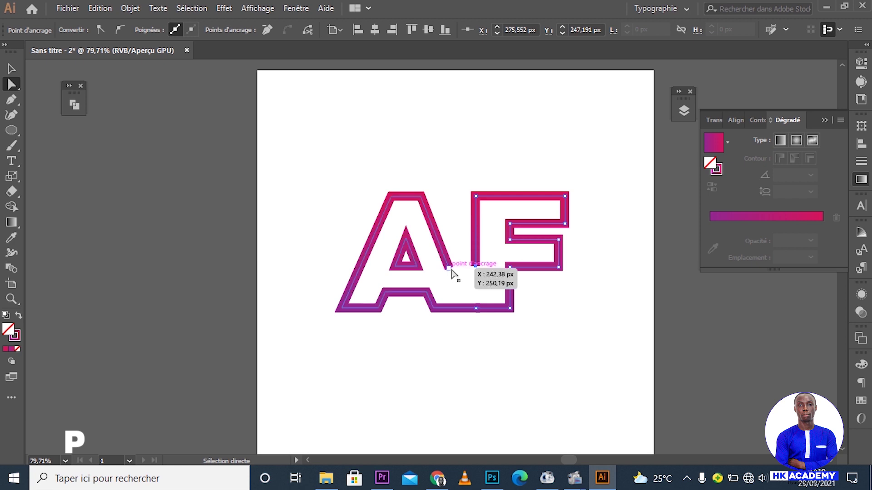
{"action": "left_click", "coordinate": [449, 268]}
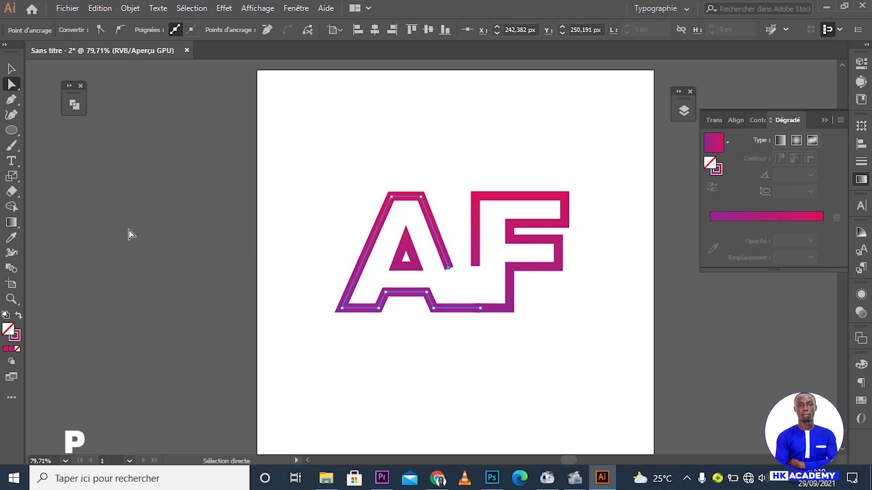
{"action": "key", "text": "p"}
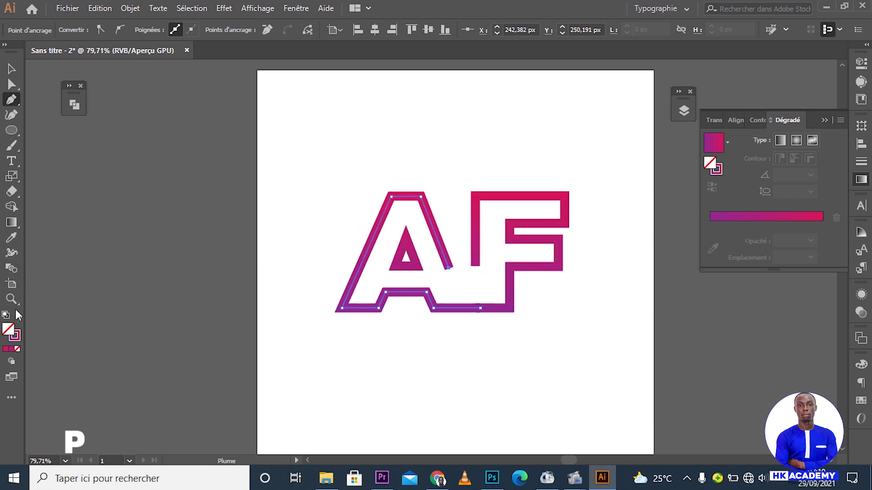
{"action": "left_click", "coordinate": [448, 269]}
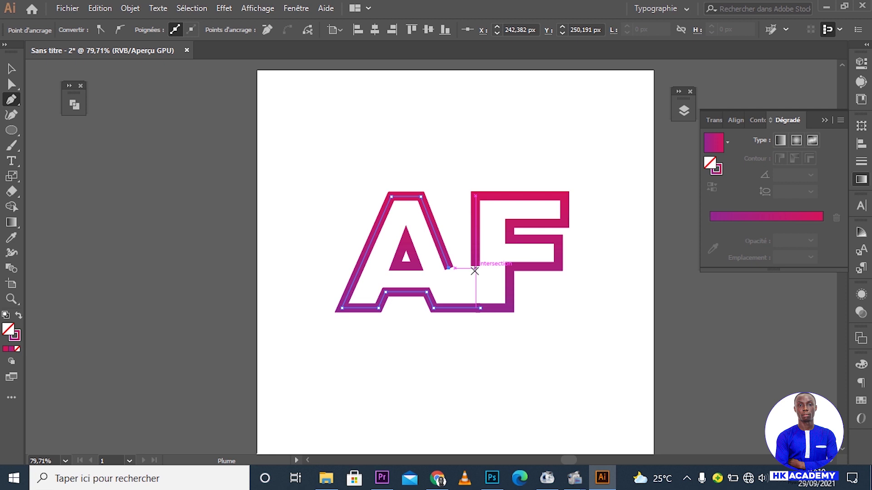
{"action": "left_click", "coordinate": [475, 270]}
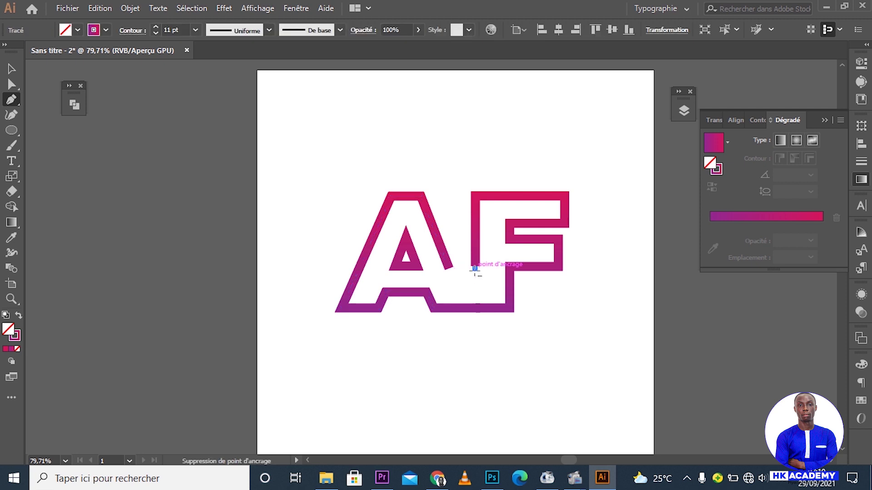
{"action": "left_click", "coordinate": [449, 269]}
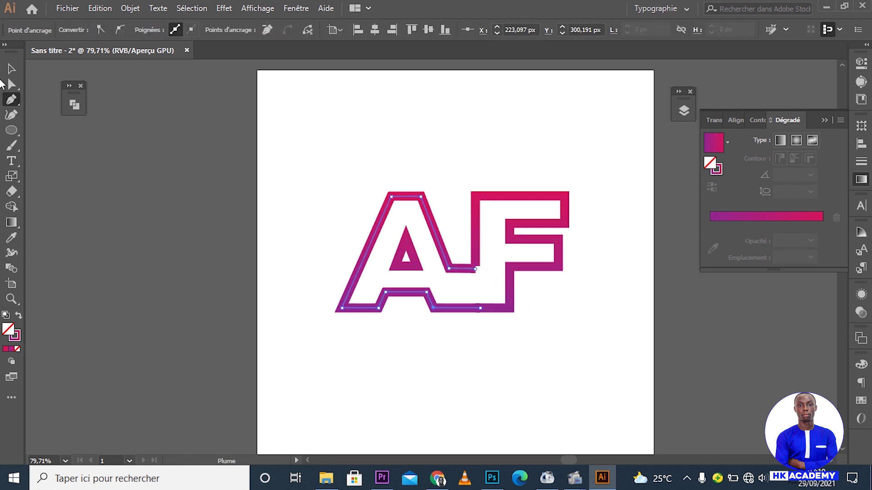
{"action": "left_click", "coordinate": [12, 69]}
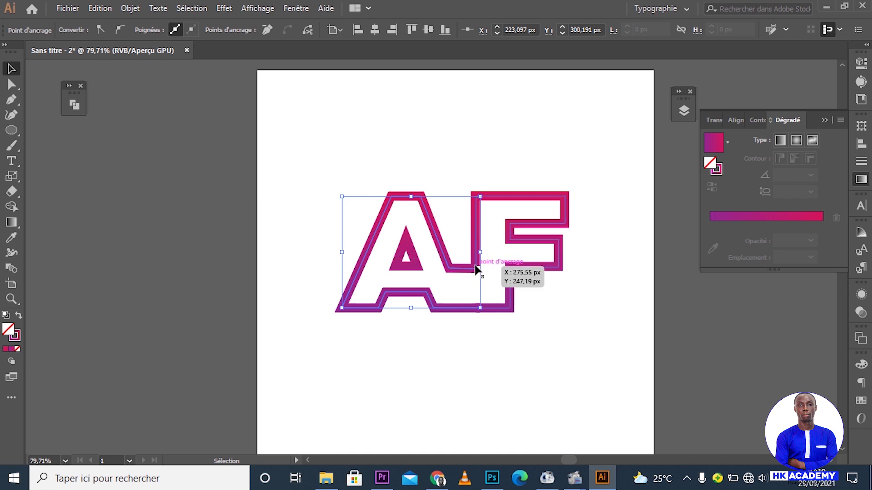
Step: Nudge the A–F junction anchor down 1 px to about Y 256 px, then reselect the outline
{"action": "key", "text": "a"}
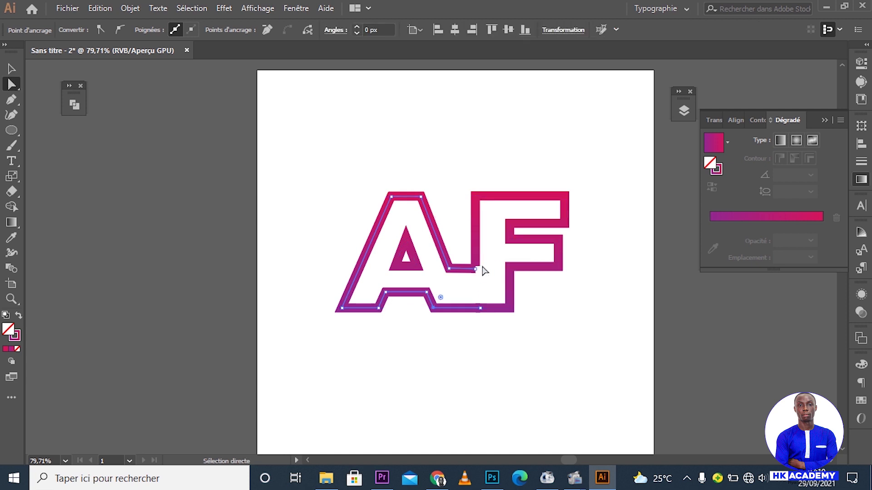
{"action": "left_click", "coordinate": [475, 269]}
{"action": "left_click", "coordinate": [478, 282]}
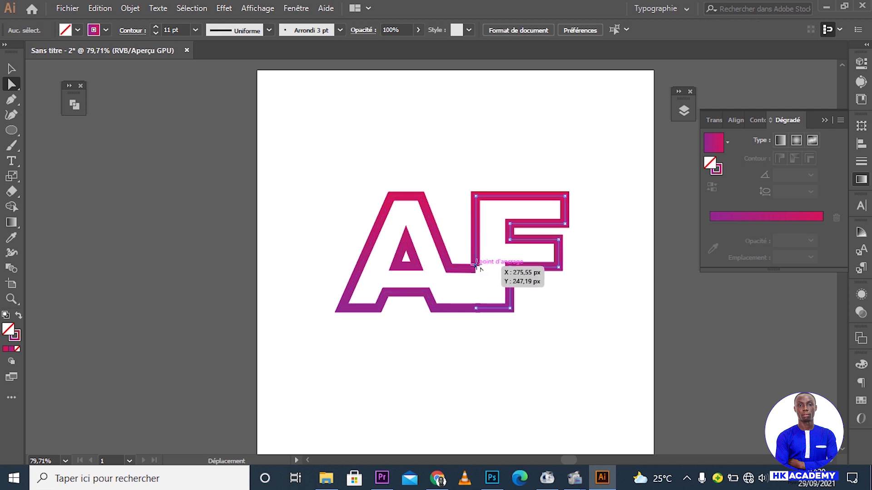
{"action": "left_click", "coordinate": [476, 269]}
{"action": "key", "text": "Down"}
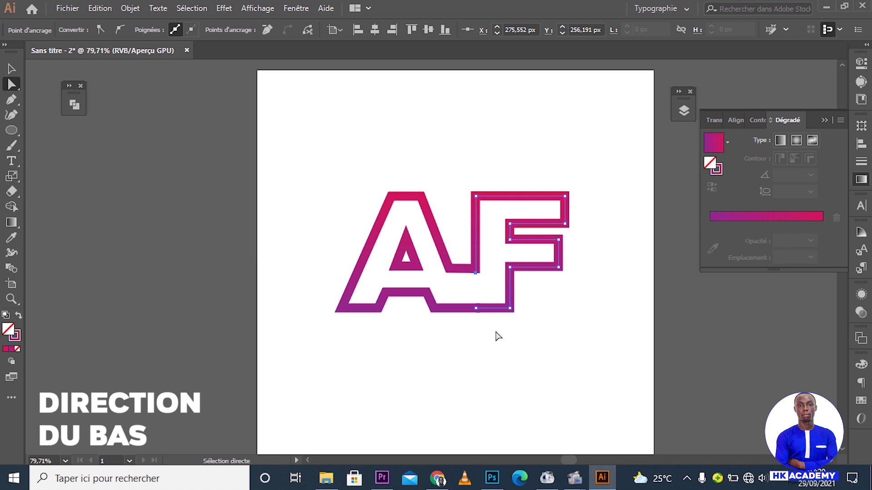
{"action": "left_click", "coordinate": [501, 345]}
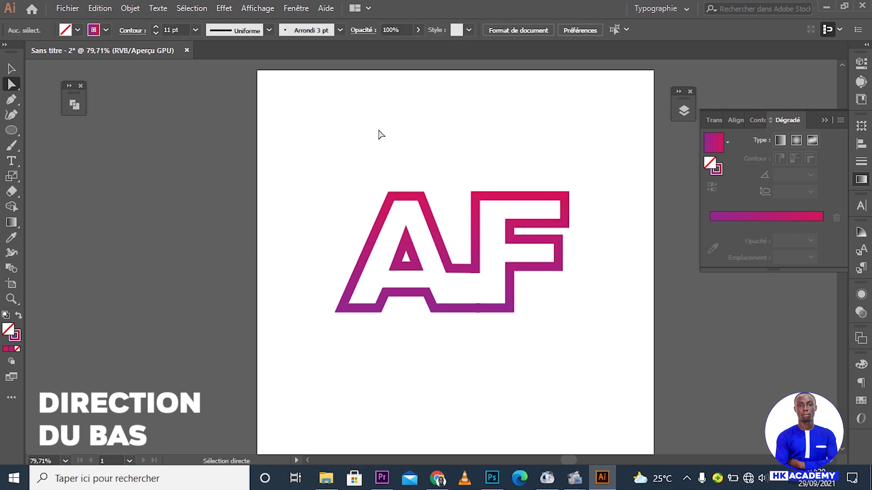
{"action": "left_click_drag", "start_coordinate": [347, 143], "coordinate": [612, 347]}
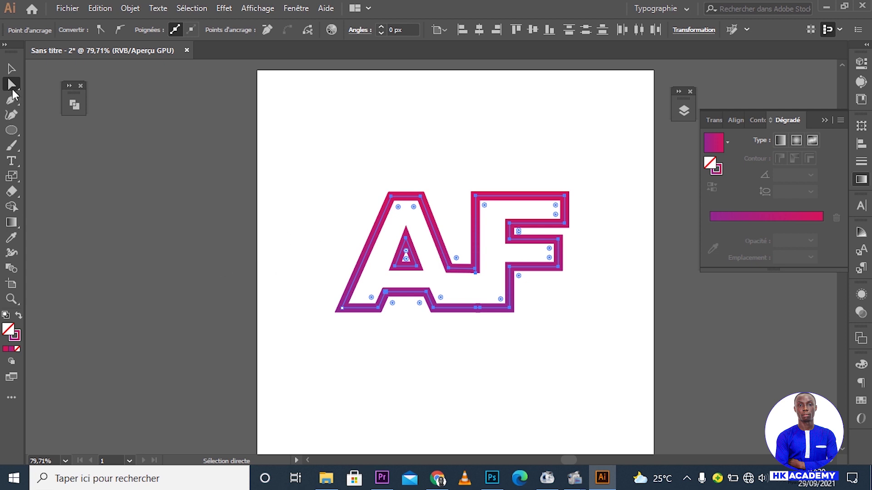
Step: Reduce the whole AF group's stroke weight to 7 pt
{"action": "left_click", "coordinate": [11, 68]}
{"action": "left_click_drag", "start_coordinate": [361, 131], "coordinate": [604, 304]}
{"action": "left_click", "coordinate": [179, 29]}
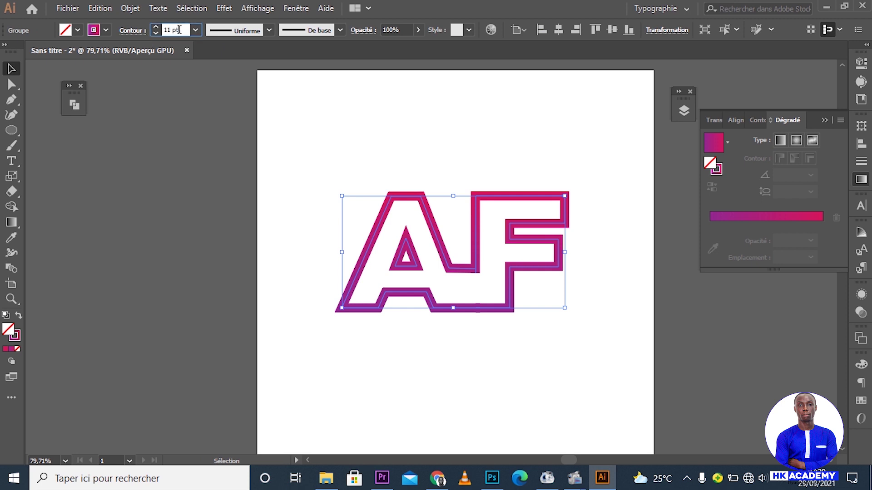
{"action": "key", "text": "Down"}
{"action": "key", "text": "Down"}
{"action": "key", "text": "Down"}
{"action": "key", "text": "Down"}
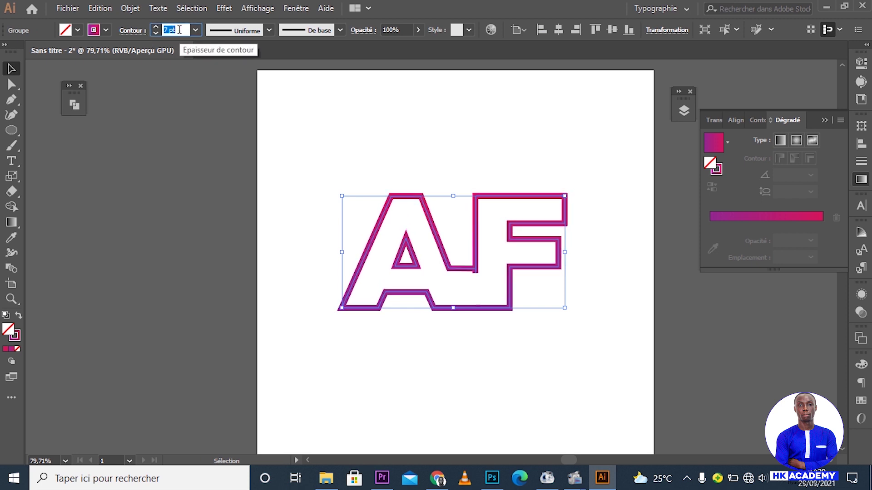
{"action": "key", "text": "ctrl+shift+a"}
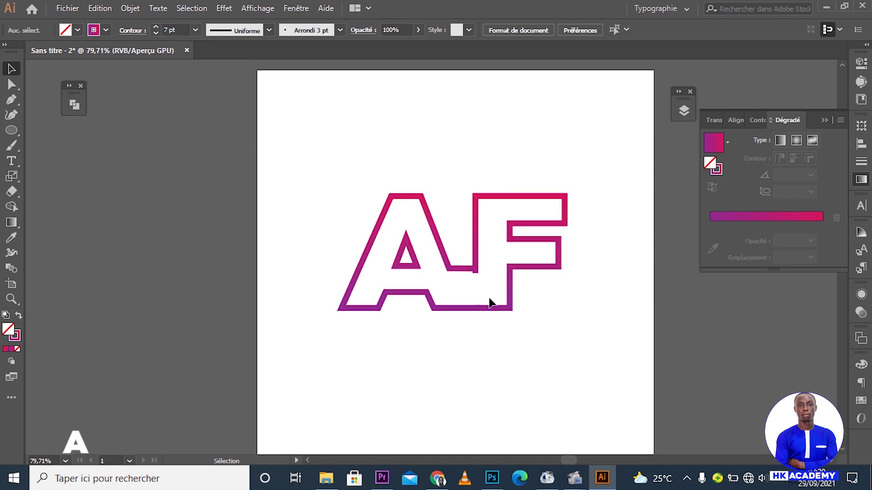
Step: With Direct Selection, pick the anchor at the F's inner corner
{"action": "left_click_drag", "start_coordinate": [475, 273], "coordinate": [476, 274]}
{"action": "key", "text": "a"}
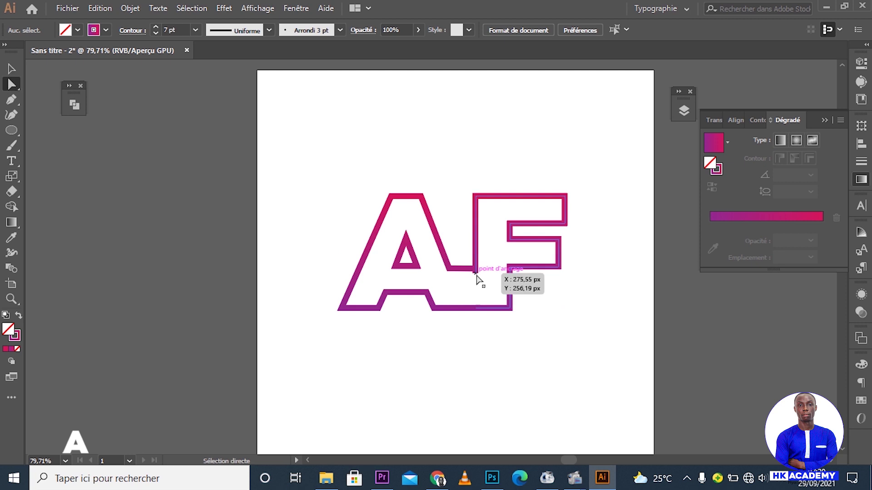
{"action": "left_click", "coordinate": [475, 273]}
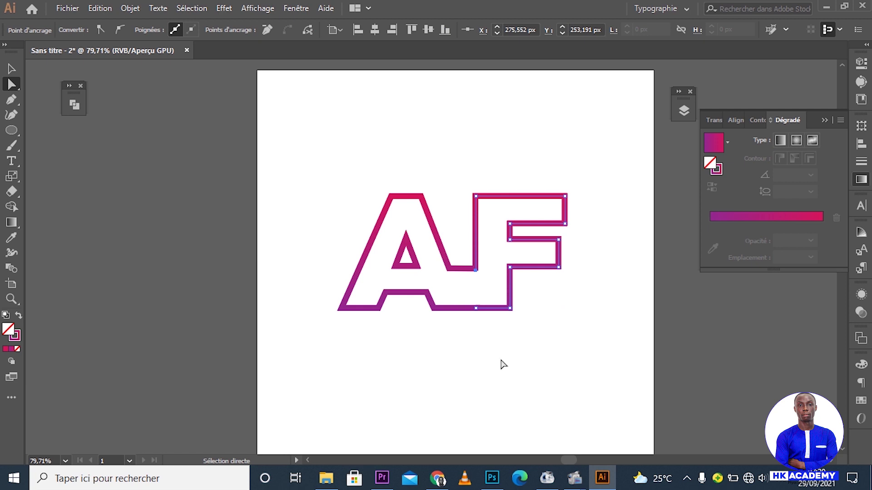
{"action": "left_click", "coordinate": [510, 389]}
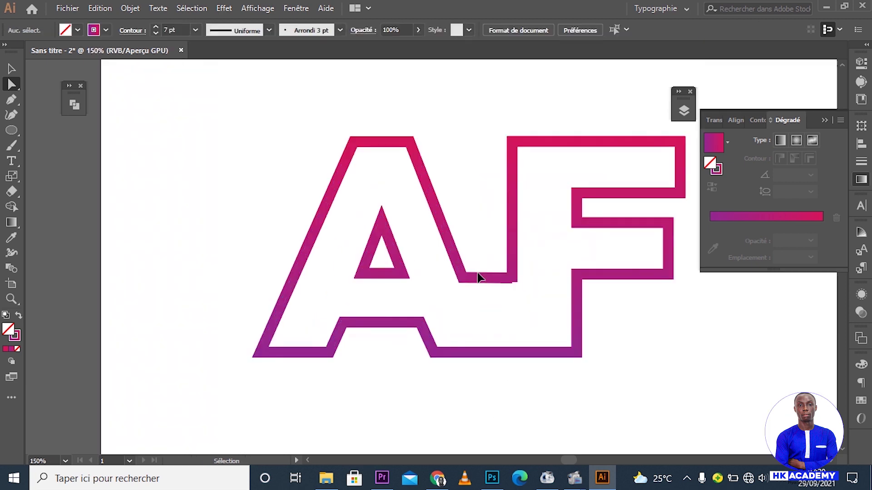
{"action": "scroll", "coordinate": [477, 270], "scroll_direction": "up", "scroll_amount": 2}
Step: Nudge the F's inner corner anchor to about Y 254 px so the A–F join closes
{"action": "left_click", "coordinate": [517, 284]}
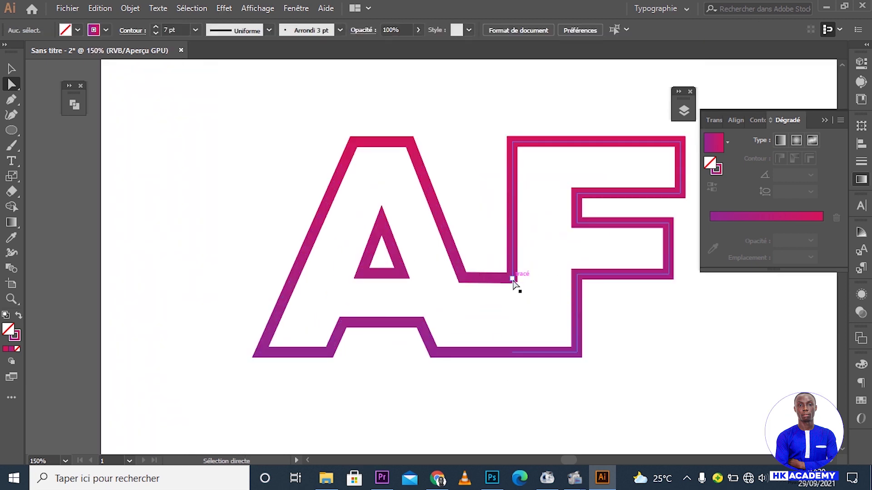
{"action": "left_click_drag", "start_coordinate": [512, 282], "coordinate": [513, 288]}
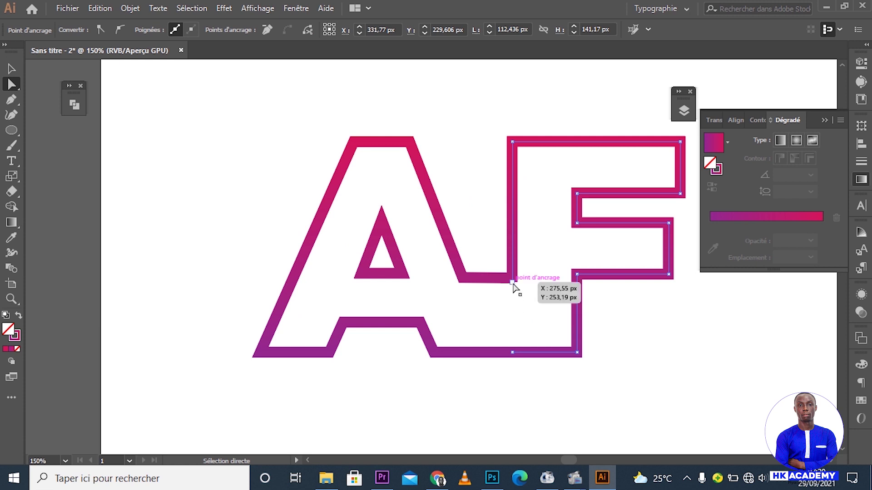
{"action": "left_click", "coordinate": [522, 335]}
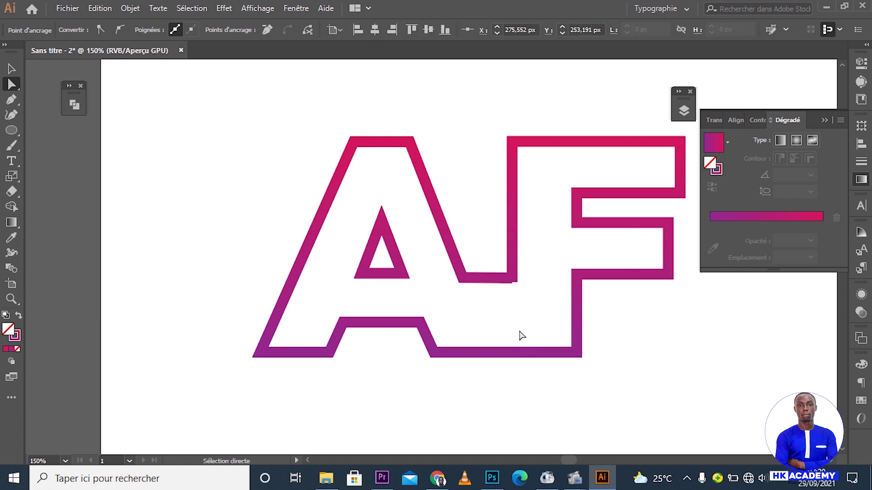
{"action": "left_click", "coordinate": [514, 283]}
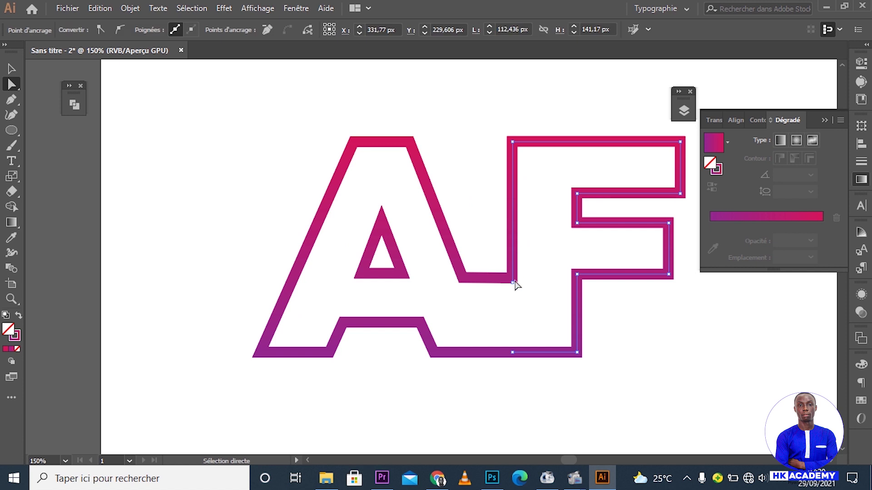
{"action": "left_click", "coordinate": [513, 284]}
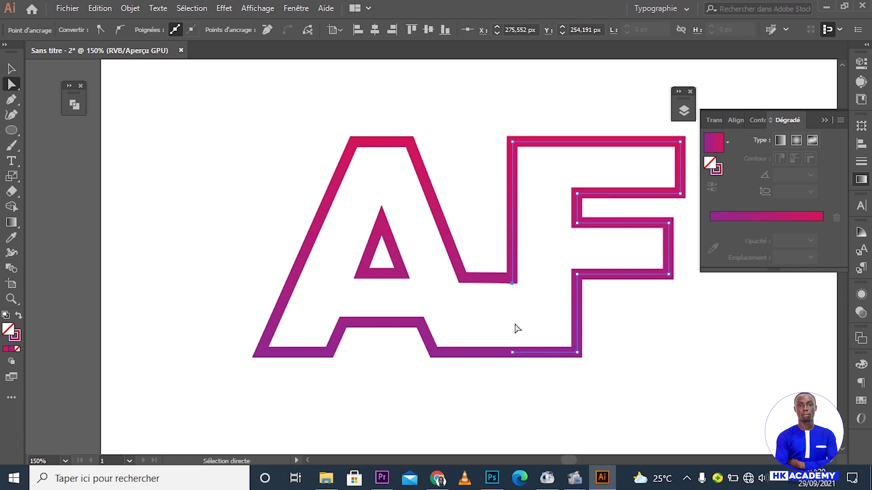
{"action": "left_click", "coordinate": [518, 329]}
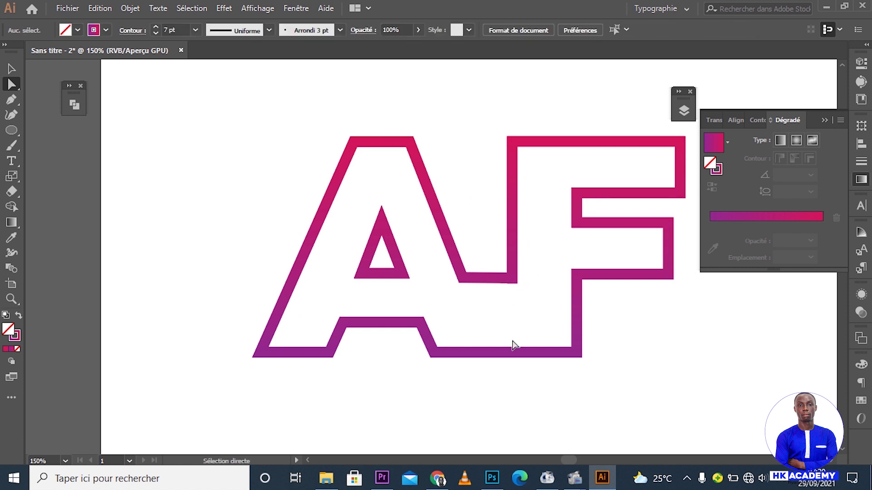
{"action": "scroll", "coordinate": [512, 341], "scroll_direction": "down", "scroll_amount": 2}
{"action": "key", "text": "ctrl+minus"}
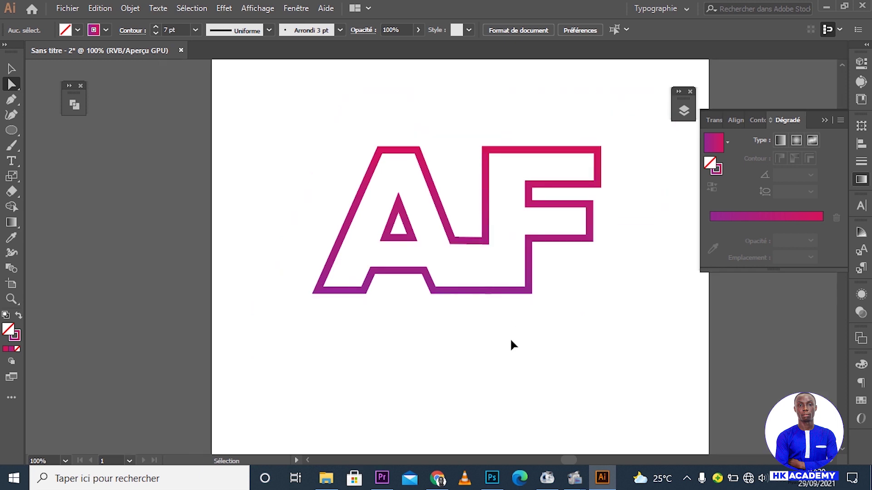
{"action": "key", "text": "ctrl+minus"}
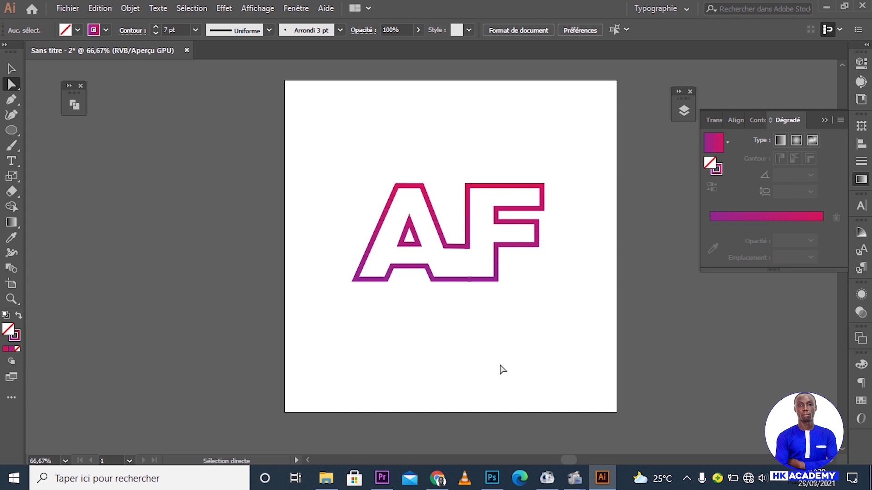
Step: Marquee-select the small triangle inside the A and delete it, leaving the A open
{"action": "left_click", "coordinate": [414, 239]}
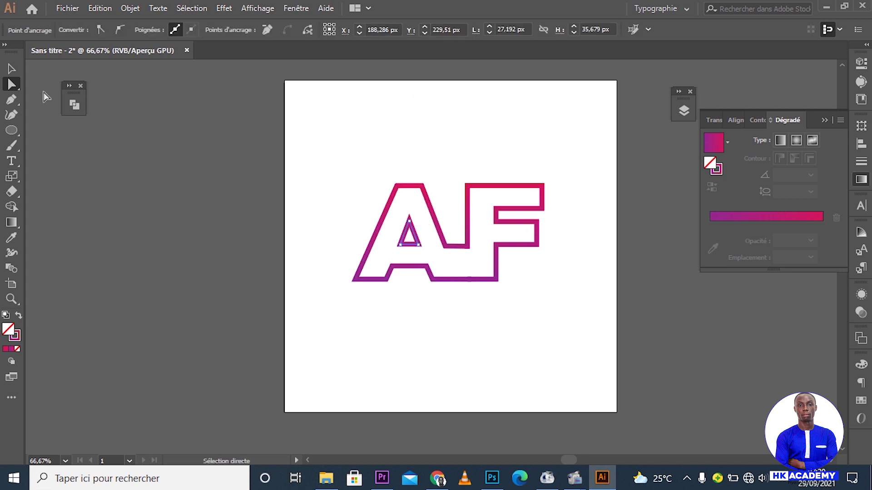
{"action": "double_click", "coordinate": [12, 84]}
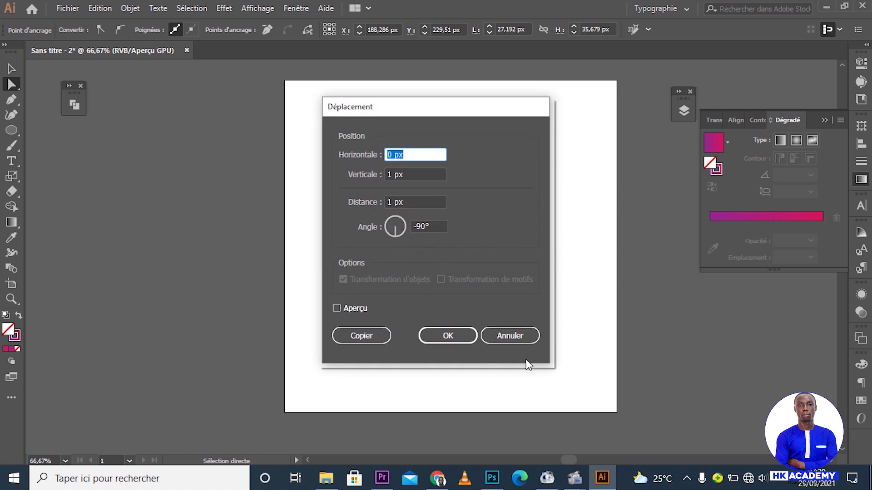
{"action": "left_click", "coordinate": [513, 340]}
{"action": "left_click_drag", "start_coordinate": [402, 218], "coordinate": [431, 258]}
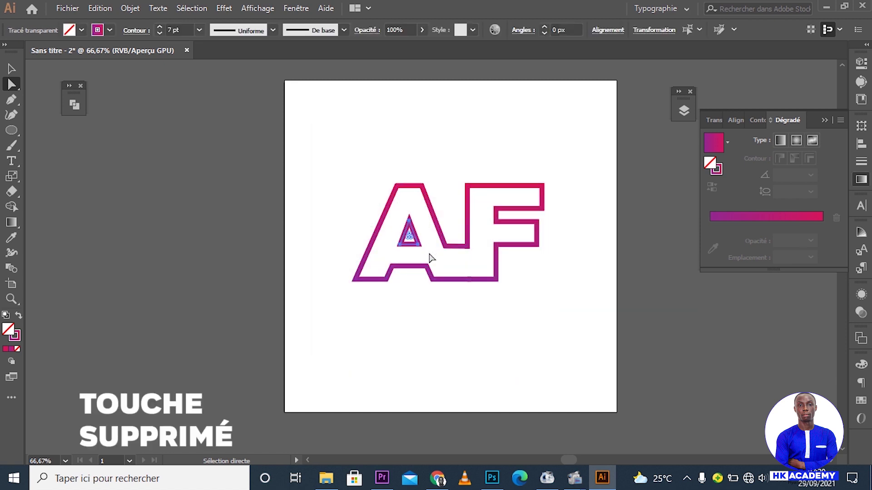
{"action": "key", "text": "Delete"}
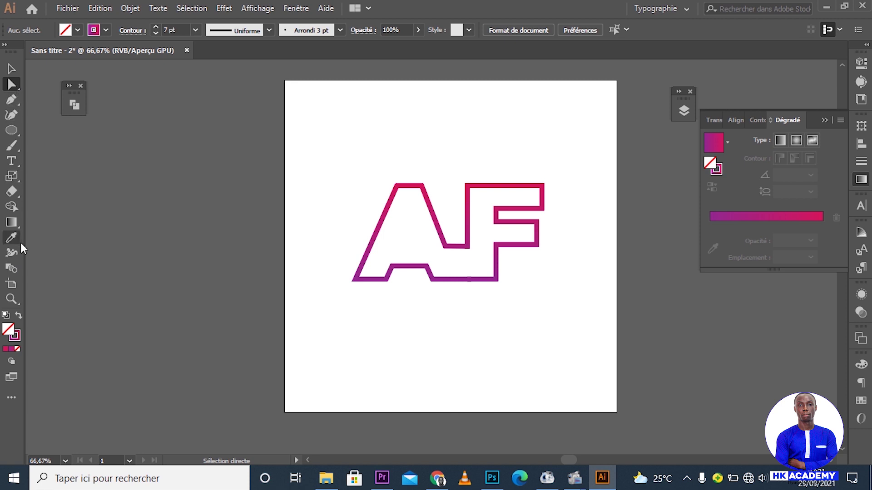
Step: Type the tagline 'LA MISSION DES LEGENDAIRES AF' as a text line below the AF logo
{"action": "left_click", "coordinate": [12, 160]}
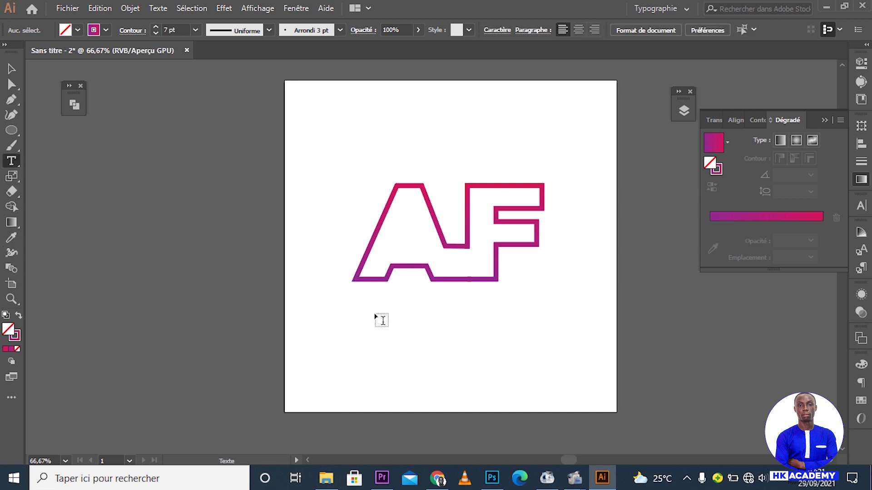
{"action": "left_click", "coordinate": [363, 312]}
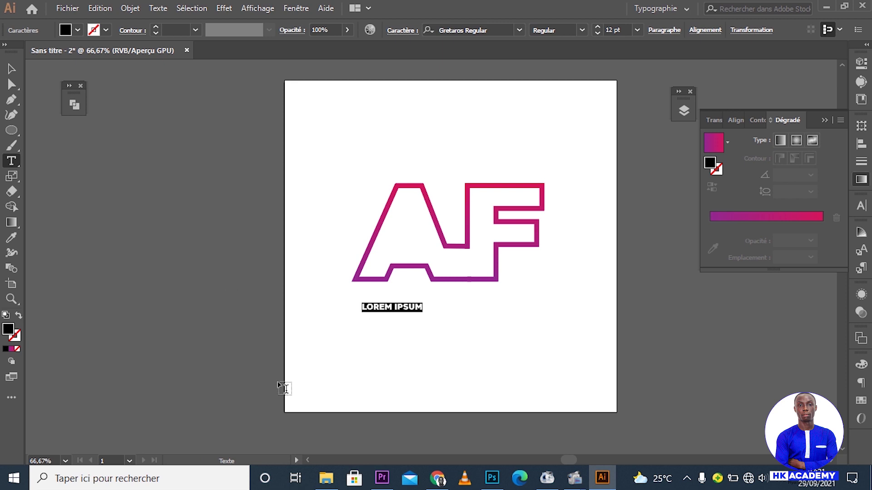
{"action": "type", "text": "LA MISSION DES LEGENDAIRES AF"}
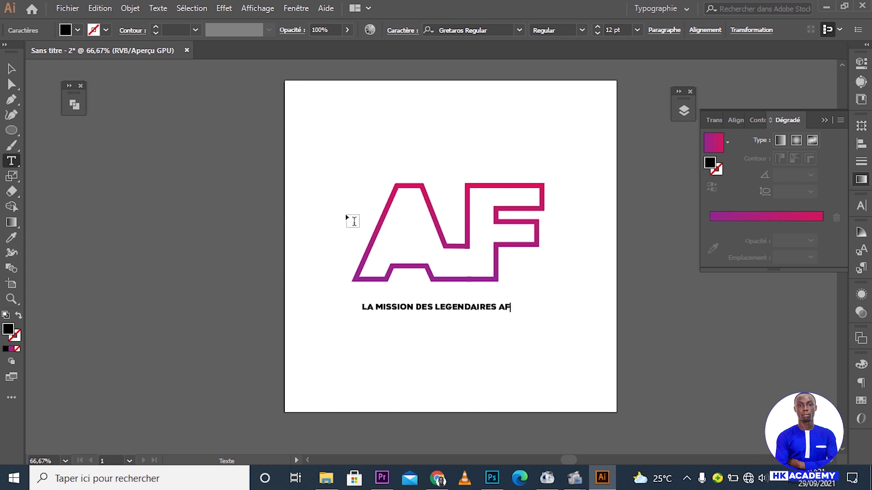
{"action": "key", "text": "Escape"}
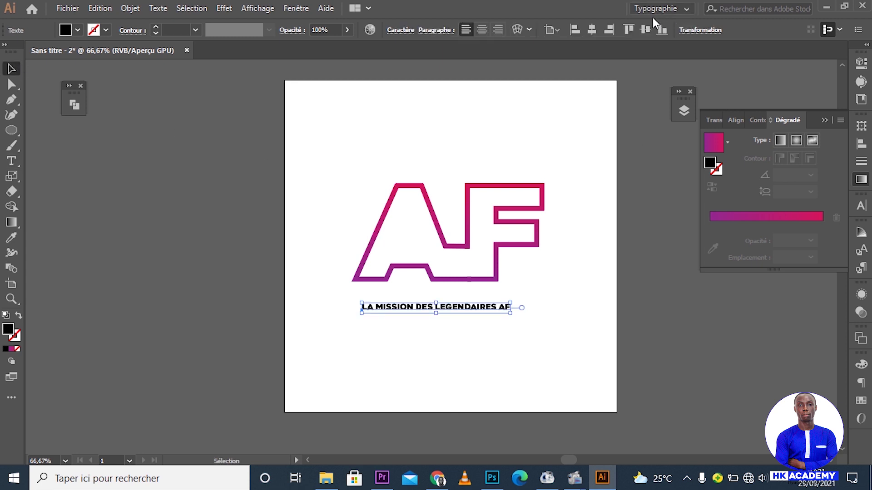
Step: Set the tagline to 14 pt and move it up just beneath the logo
{"action": "left_click", "coordinate": [591, 30]}
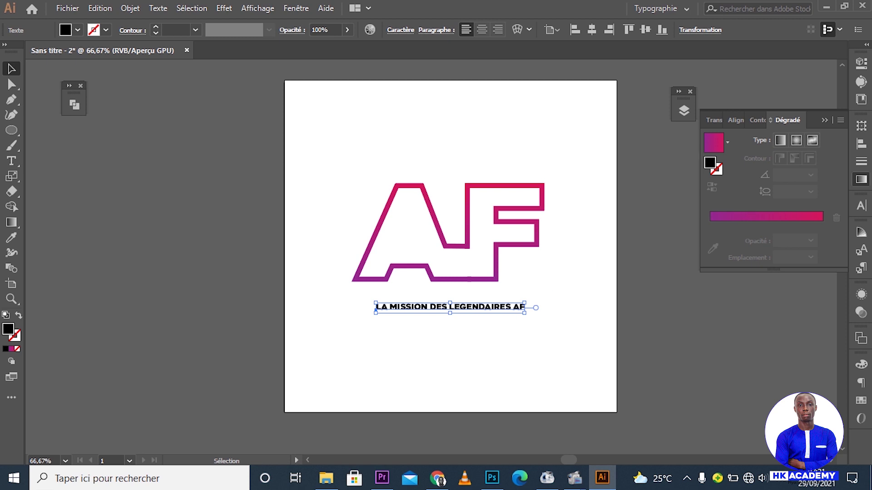
{"action": "left_click", "coordinate": [825, 120]}
{"action": "left_click", "coordinate": [861, 207]}
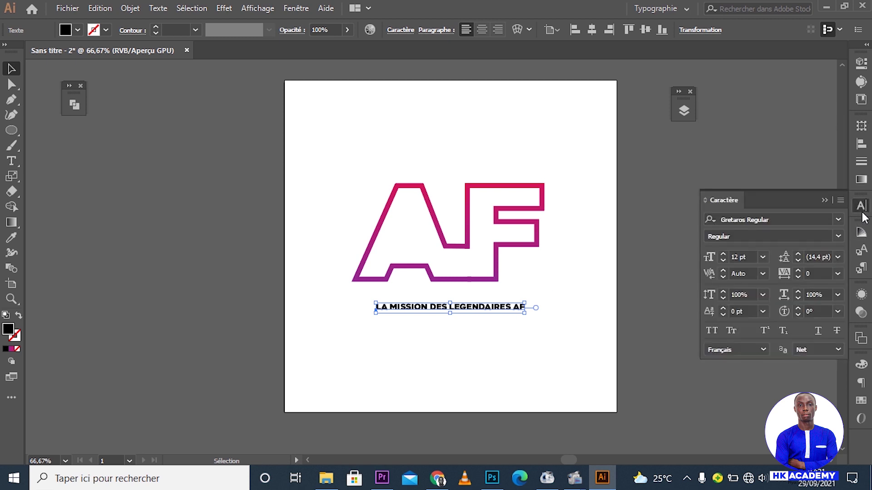
{"action": "left_click", "coordinate": [745, 257]}
{"action": "type", "text": "14"}
{"action": "key", "text": "Return"}
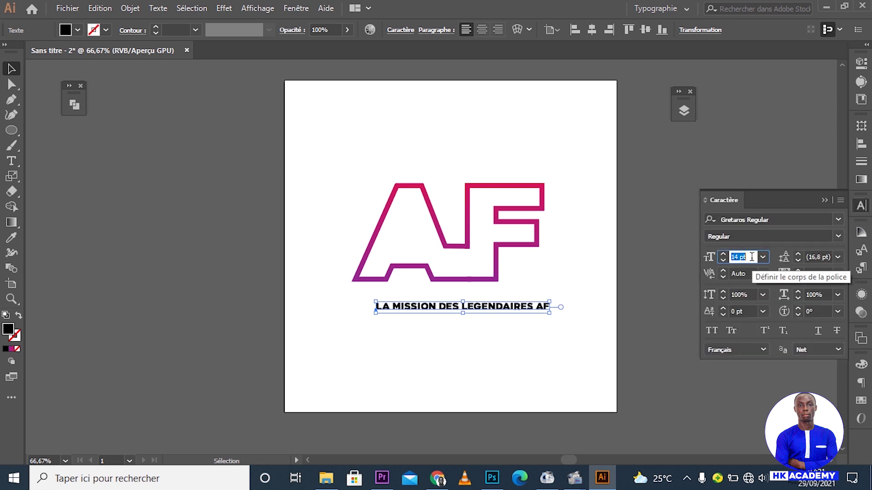
{"action": "left_click_drag", "start_coordinate": [440, 307], "coordinate": [430, 293]}
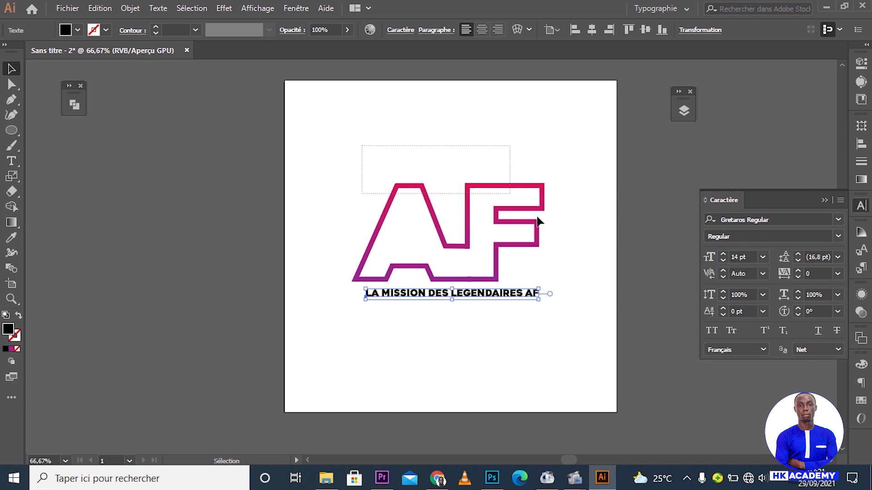
Step: Align the AF logo, then the tagline, to the artboard's horizontal centre
{"action": "left_click_drag", "start_coordinate": [387, 160], "coordinate": [540, 222]}
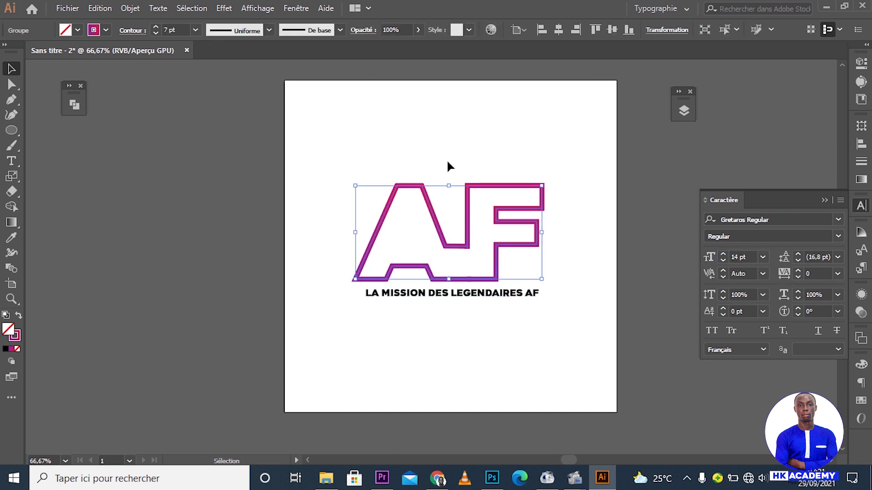
{"action": "left_click", "coordinate": [558, 29]}
{"action": "left_click", "coordinate": [588, 325]}
{"action": "left_click", "coordinate": [494, 299]}
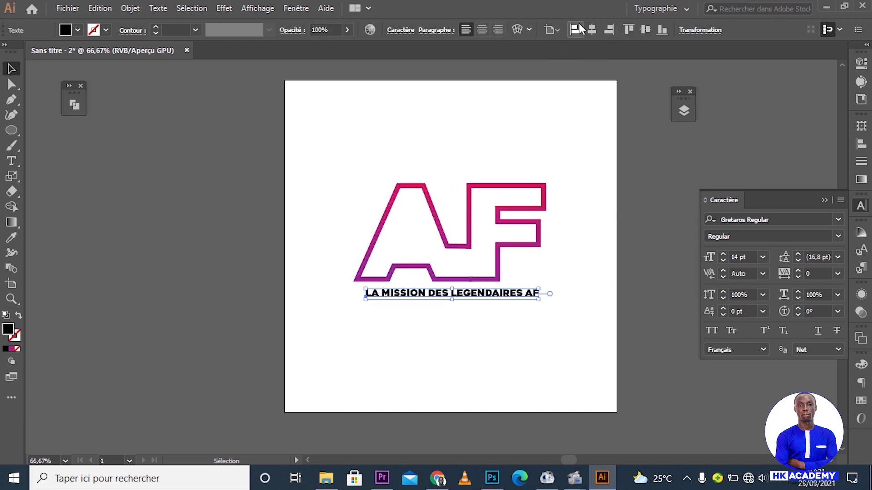
{"action": "left_click", "coordinate": [591, 29]}
{"action": "left_click", "coordinate": [573, 321]}
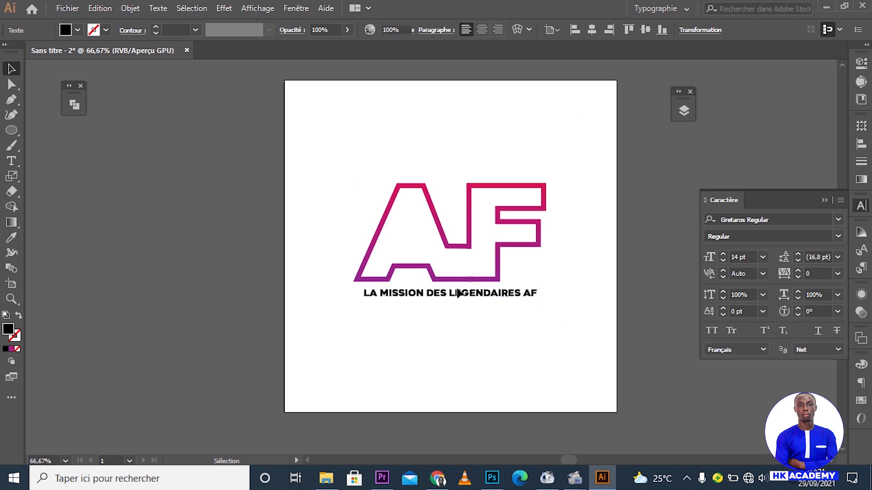
Step: Apply Cocogoose Regular to 'La mission des legendaires AF' and set its tracking to 150
{"action": "left_click", "coordinate": [838, 222]}
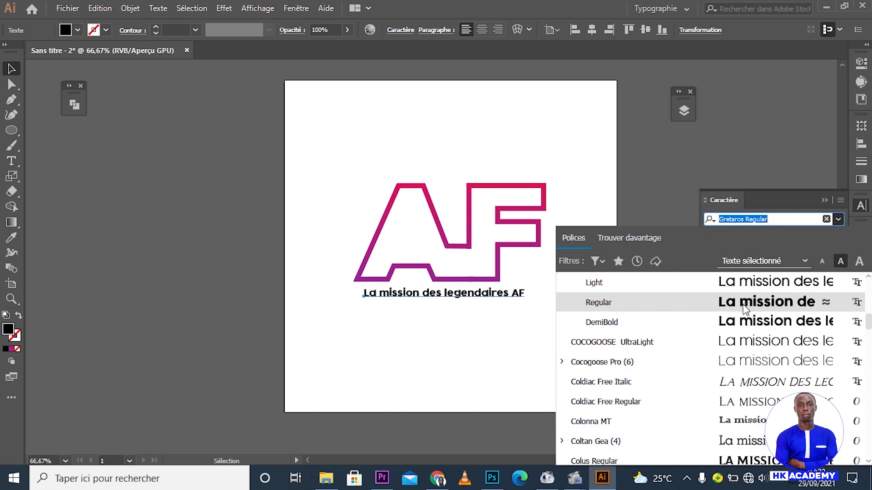
{"action": "left_click", "coordinate": [745, 307]}
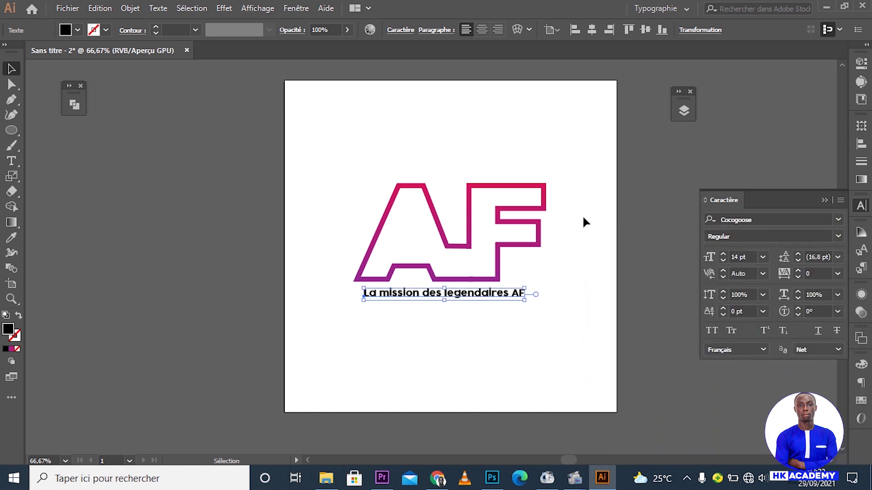
{"action": "left_click", "coordinate": [798, 271]}
{"action": "left_click", "coordinate": [798, 271]}
{"action": "left_click", "coordinate": [798, 271]}
{"action": "left_click", "coordinate": [798, 271]}
{"action": "left_click", "coordinate": [798, 271]}
{"action": "left_click", "coordinate": [798, 271]}
{"action": "left_click", "coordinate": [797, 271]}
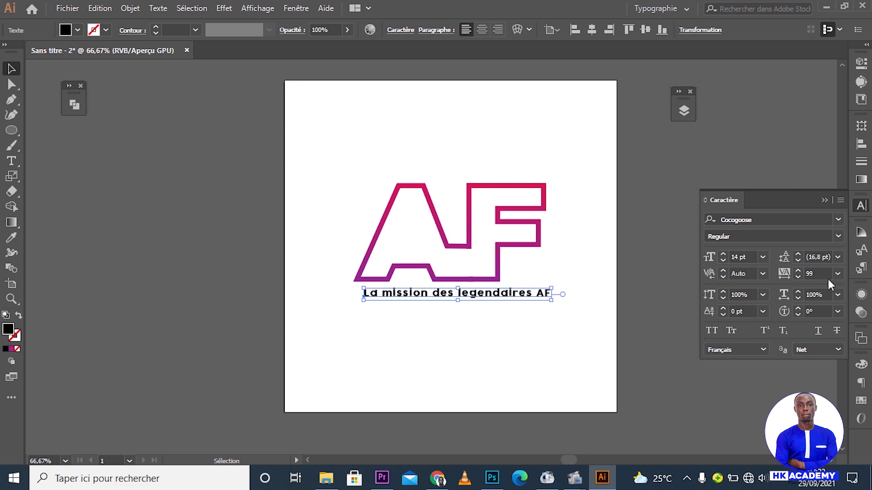
{"action": "left_click", "coordinate": [796, 278]}
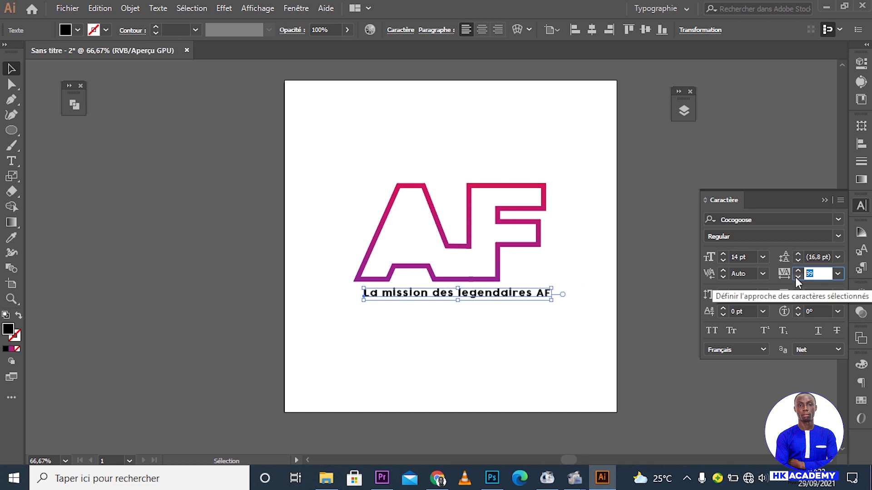
{"action": "type", "text": "150"}
{"action": "key", "text": "Return"}
Step: Align the monogram and tagline together on a shared horizontal centre
{"action": "left_click", "coordinate": [648, 372]}
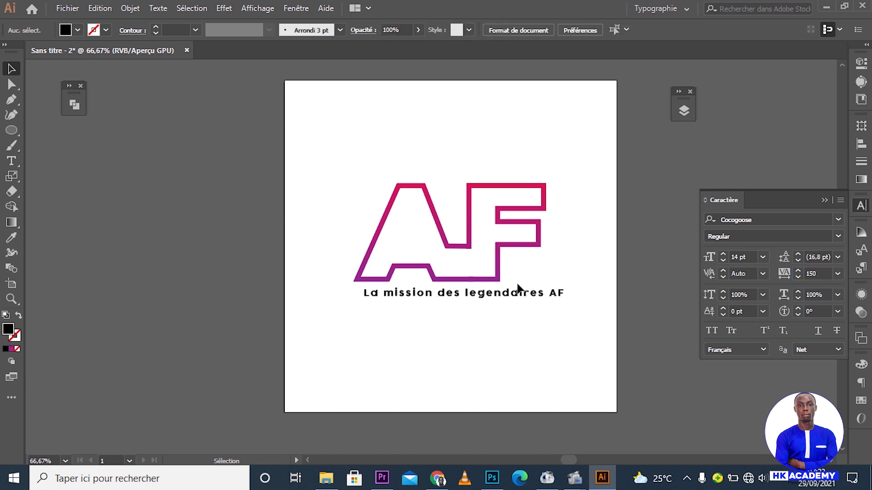
{"action": "left_click_drag", "start_coordinate": [352, 143], "coordinate": [600, 325]}
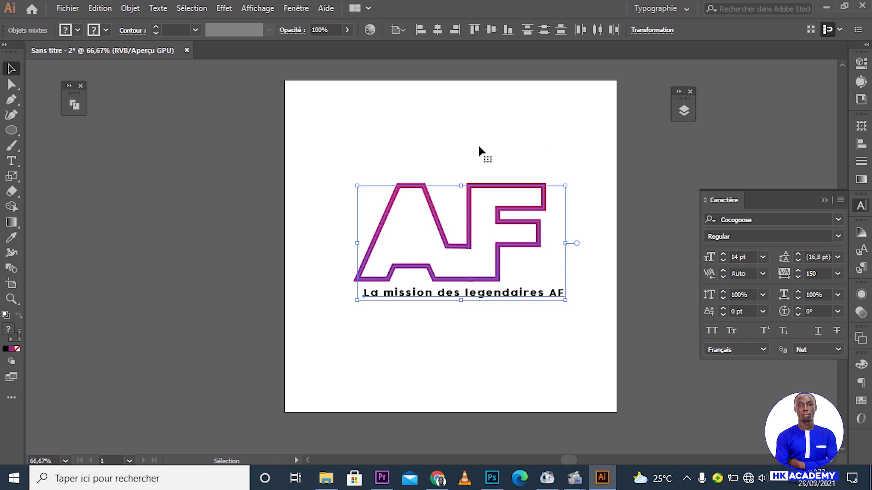
{"action": "left_click", "coordinate": [439, 31]}
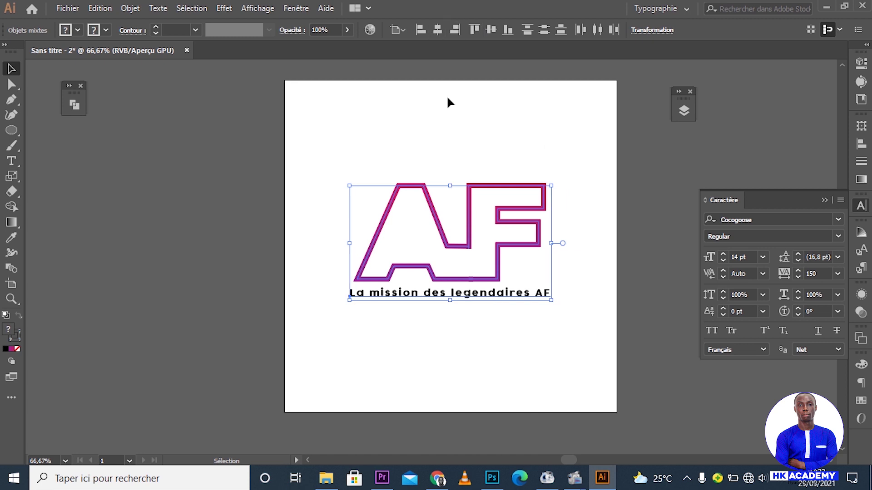
Step: Scale the monogram and tagline up together around their centre to fill more of the artboard
{"action": "left_click", "coordinate": [513, 251]}
{"action": "left_click_drag", "start_coordinate": [349, 151], "coordinate": [609, 328]}
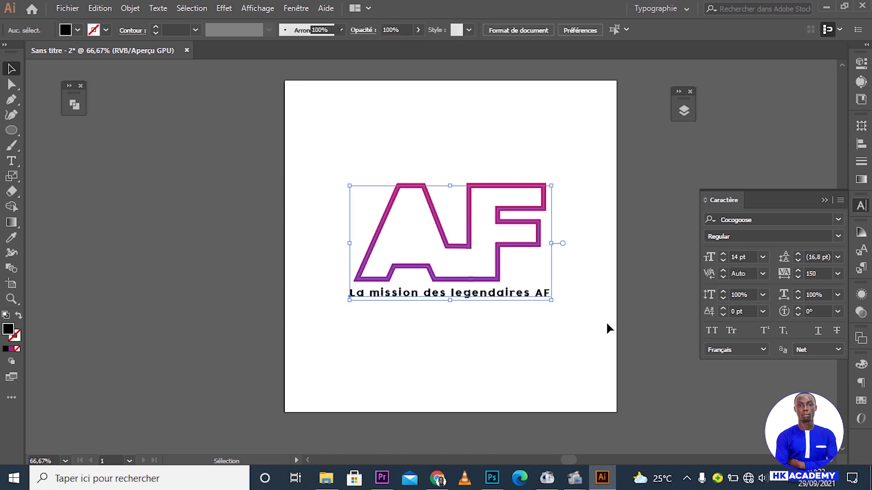
{"action": "left_click_drag", "start_coordinate": [551, 300], "coordinate": [575, 319]}
{"action": "left_click", "coordinate": [556, 386]}
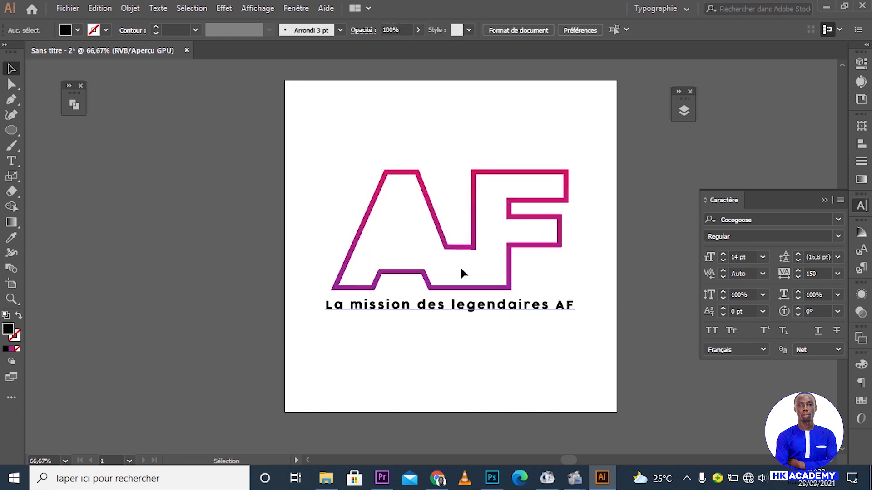
Step: Join the upper pair of open endpoints where the A and F outlines meet
{"action": "key", "text": "ctrl+plus"}
{"action": "key", "text": "ctrl+plus"}
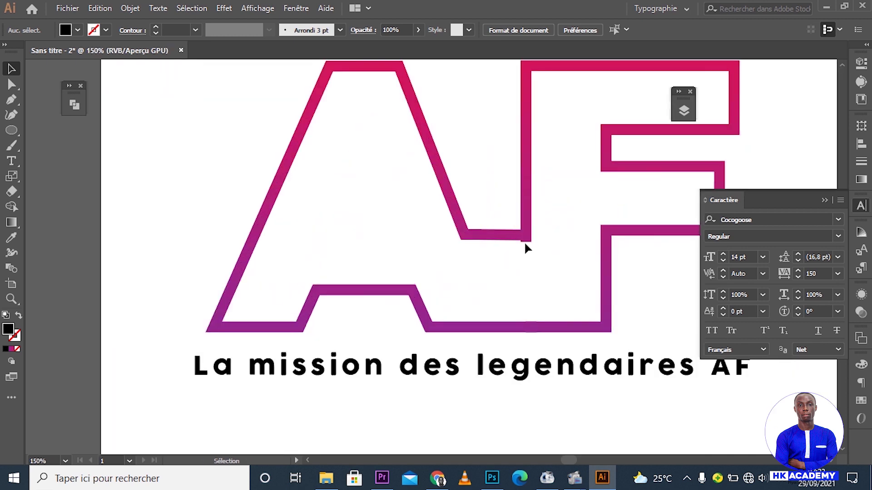
{"action": "key", "text": "a"}
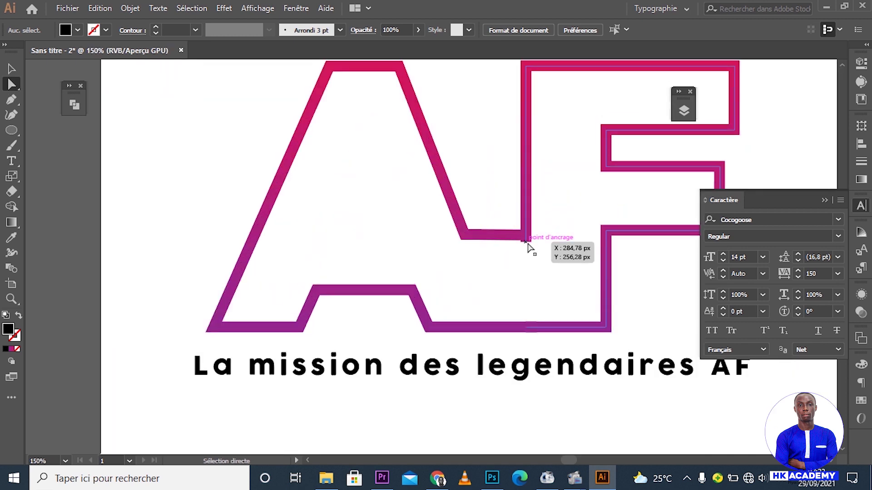
{"action": "left_click", "coordinate": [526, 242]}
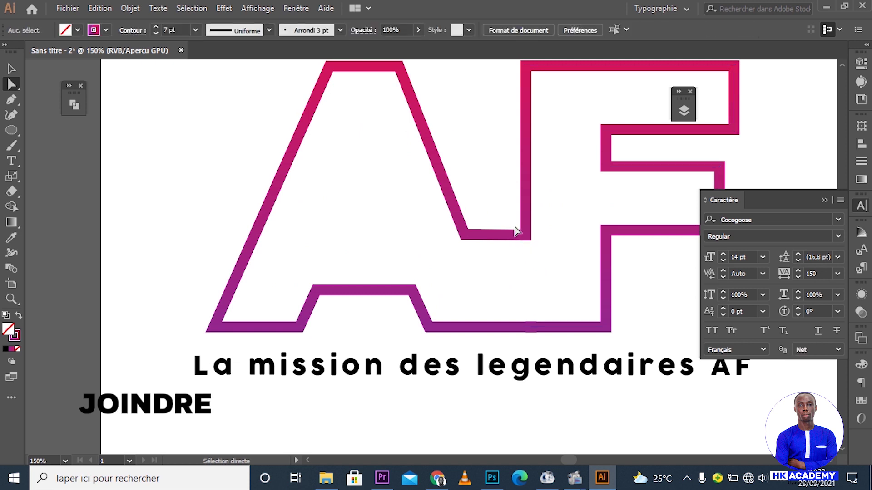
{"action": "left_click_drag", "start_coordinate": [515, 230], "coordinate": [534, 254]}
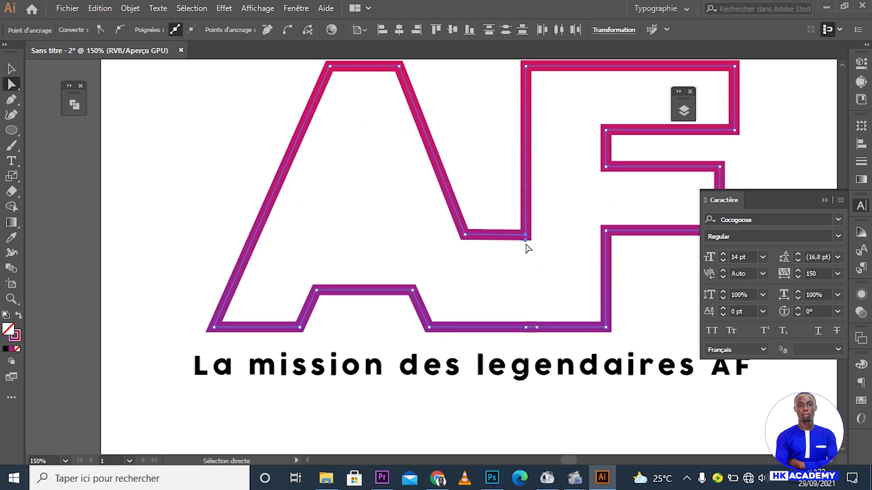
{"action": "left_click", "coordinate": [526, 244]}
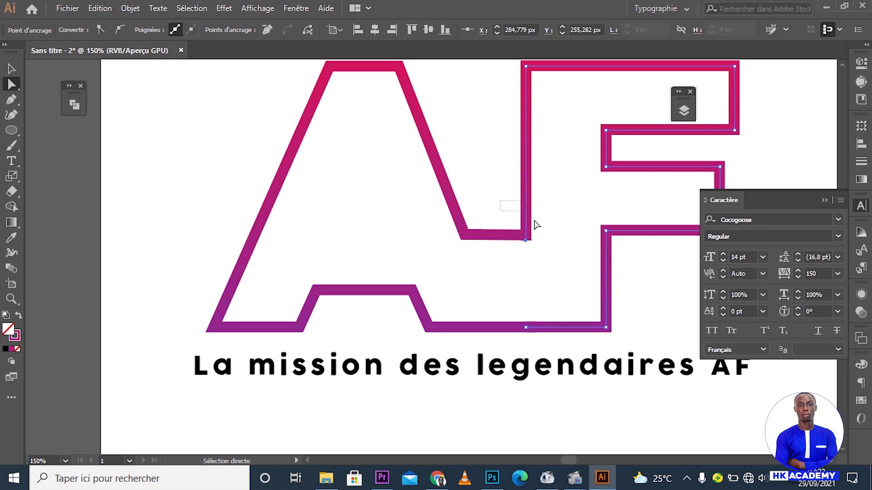
{"action": "left_click_drag", "start_coordinate": [500, 197], "coordinate": [538, 227]}
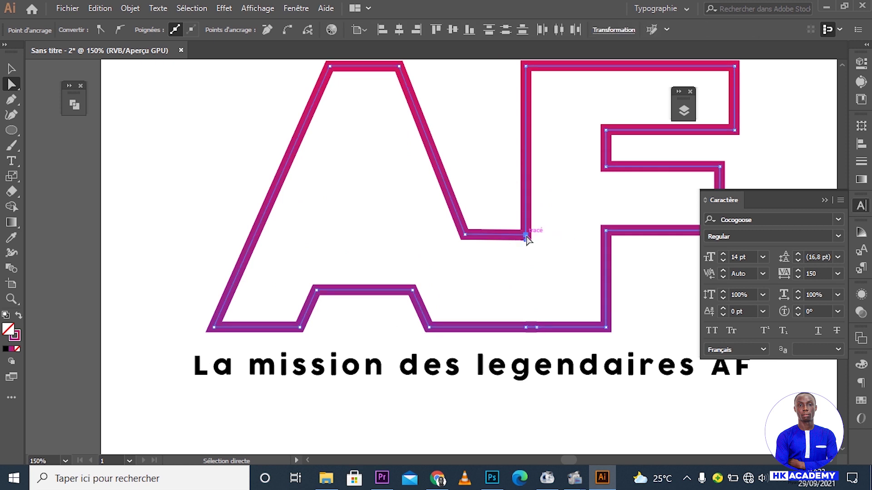
{"action": "right_click", "coordinate": [527, 240]}
{"action": "left_click", "coordinate": [546, 297]}
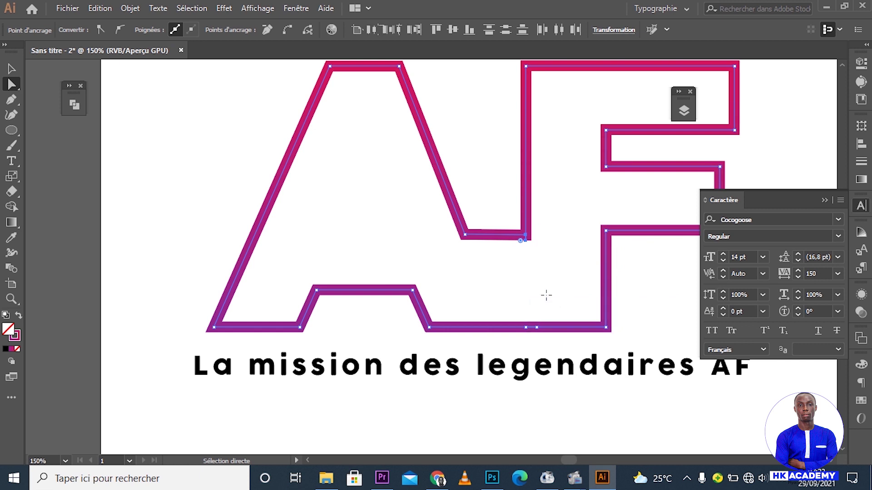
{"action": "left_click", "coordinate": [536, 274]}
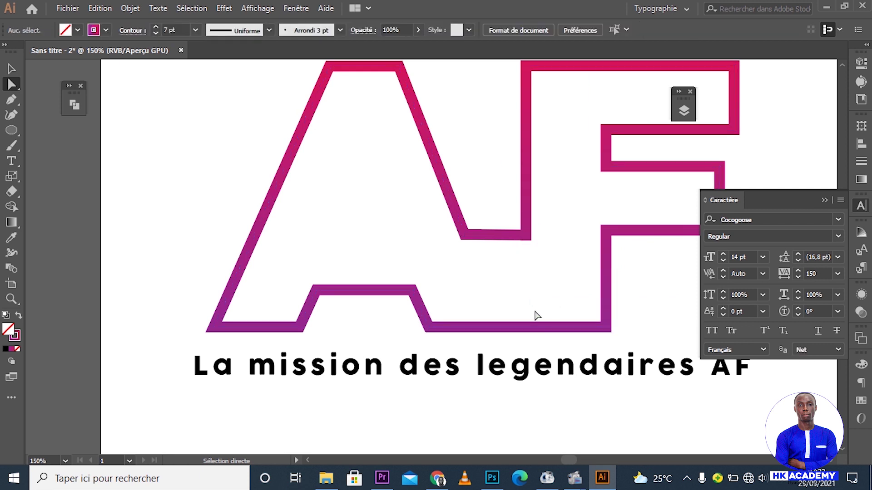
Step: Join the bottom endpoints of the A and F into one continuous stroke
{"action": "left_click_drag", "start_coordinate": [526, 309], "coordinate": [565, 359]}
{"action": "left_click", "coordinate": [541, 386]}
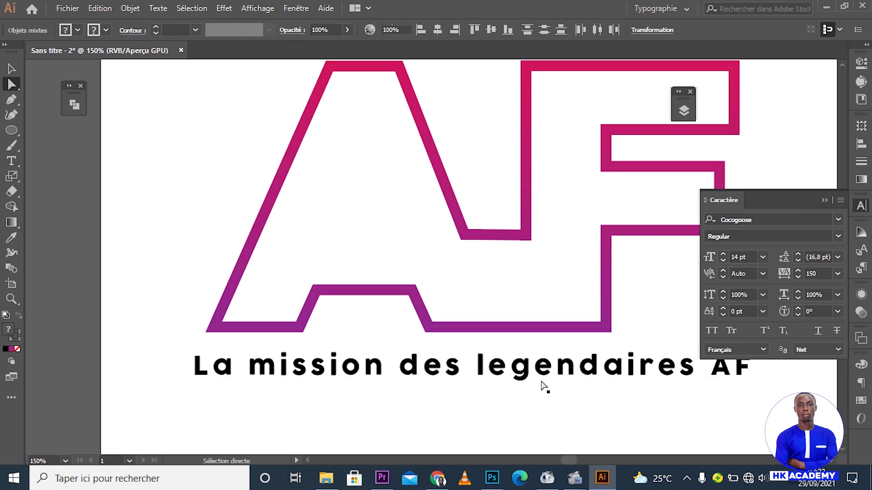
{"action": "left_click_drag", "start_coordinate": [519, 301], "coordinate": [552, 340]}
{"action": "right_click", "coordinate": [534, 327]}
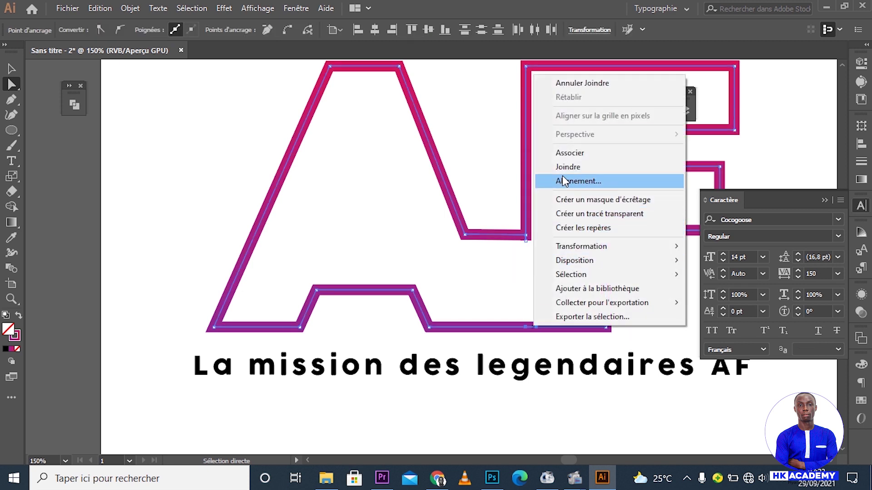
{"action": "left_click", "coordinate": [567, 167]}
{"action": "left_click", "coordinate": [559, 386]}
{"action": "left_click", "coordinate": [508, 237]}
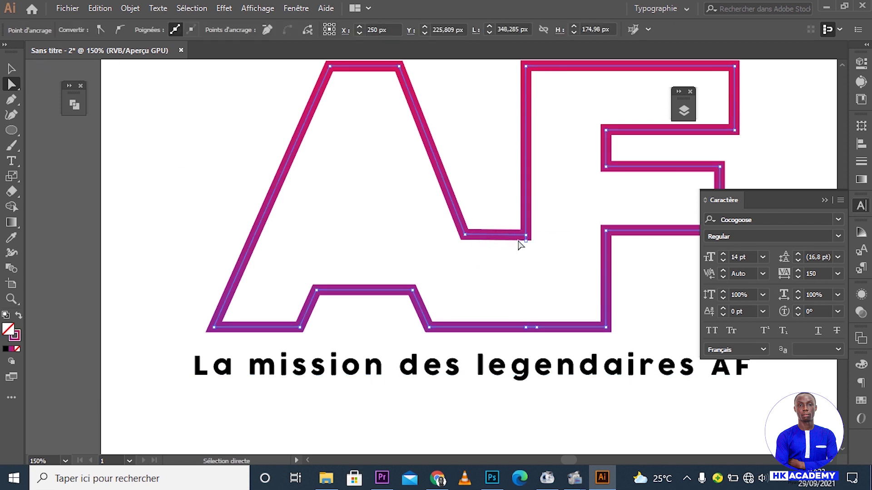
{"action": "left_click", "coordinate": [448, 307]}
{"action": "key", "text": "ctrl+minus"}
{"action": "key", "text": "ctrl+minus"}
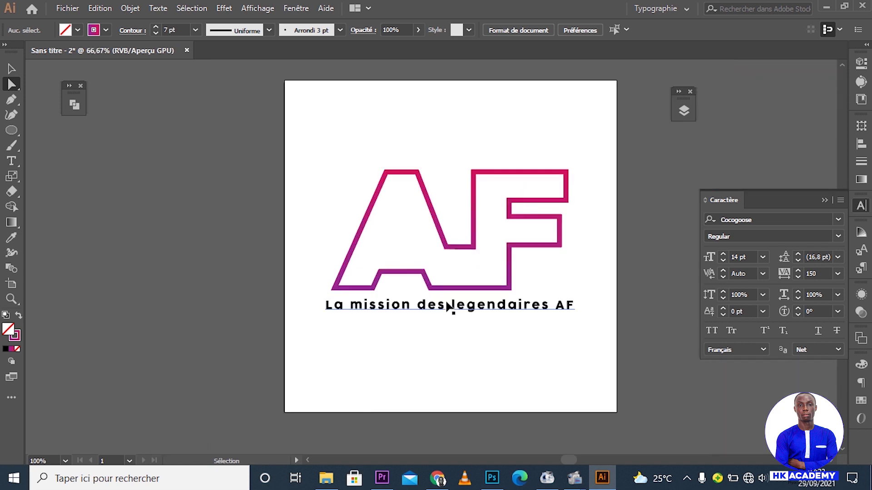